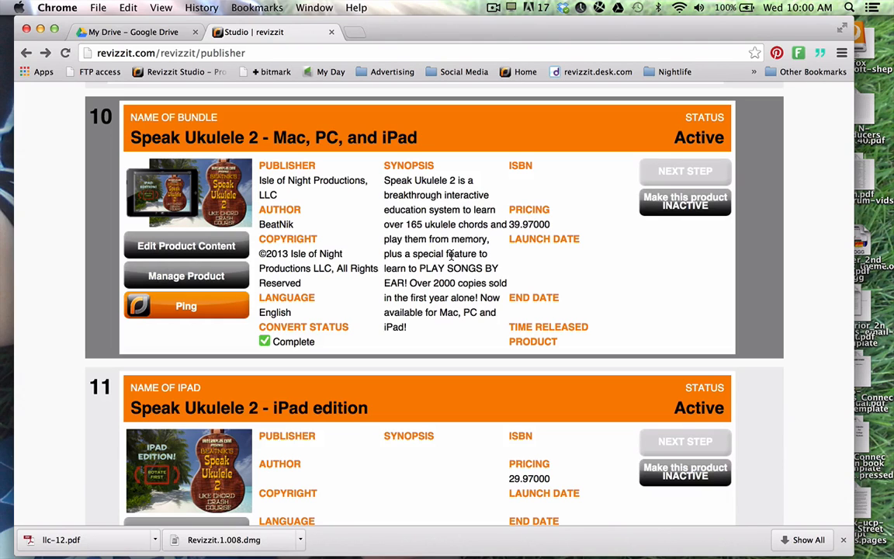
Open the Calendar app to check the October 15 "Pay affiliates" reminder and close the calendar window
mouse_move(189, 556)
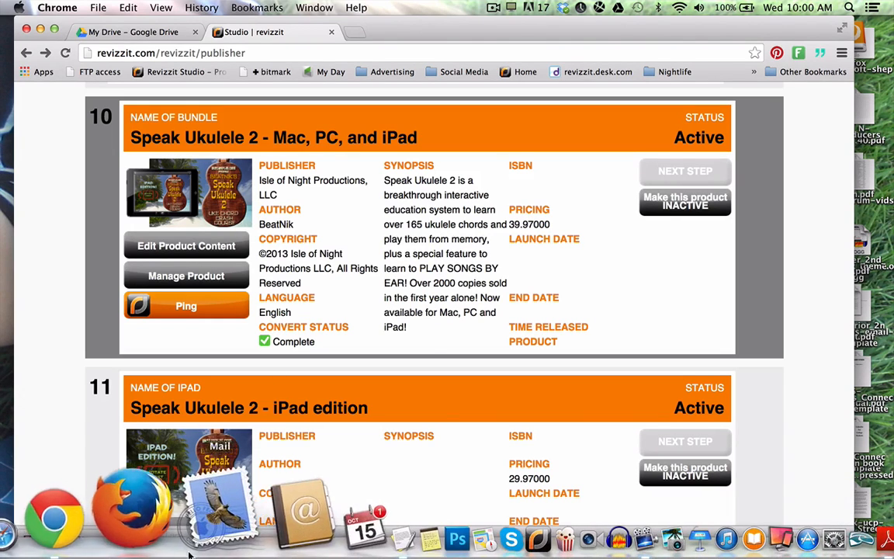
click(242, 528)
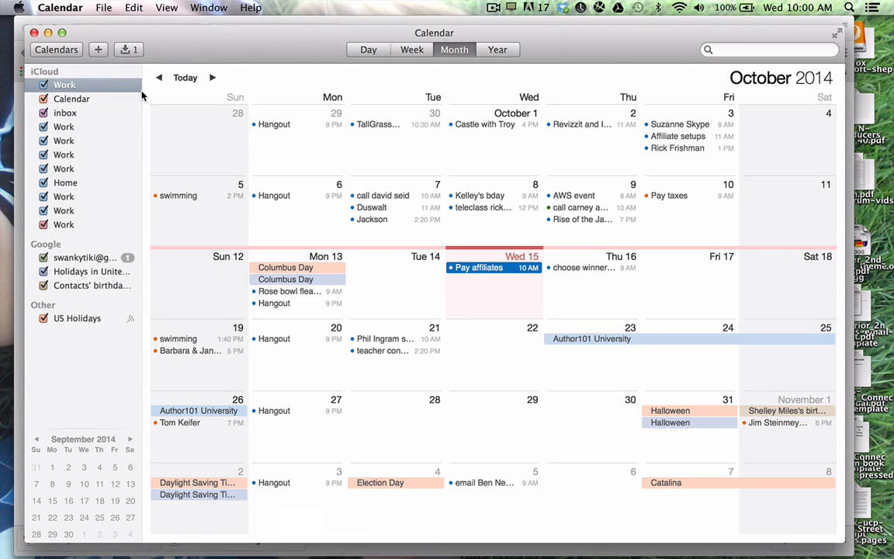
click(49, 33)
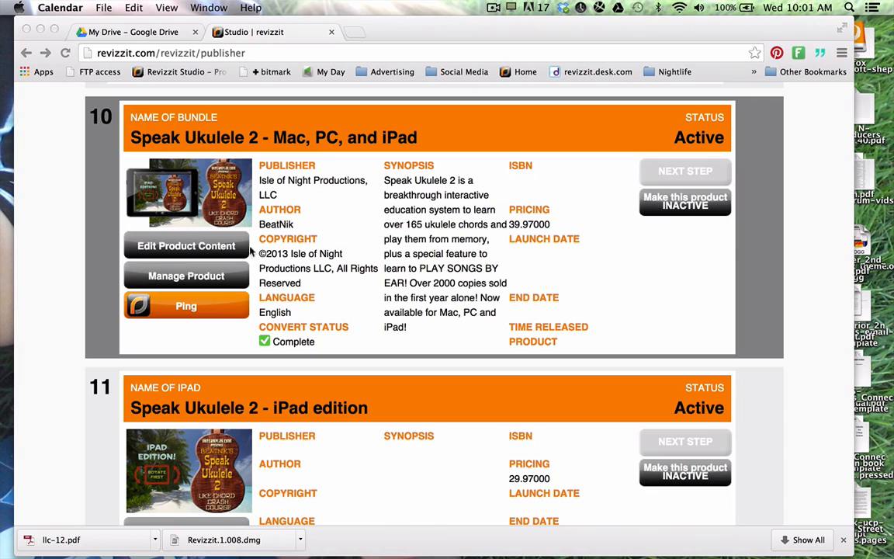
Open the affiliate network from the management page of the "Speak Ukulele 2 - Mac, PC, and iPad" bundle and close the leftover Commissions window
click(190, 280)
click(191, 281)
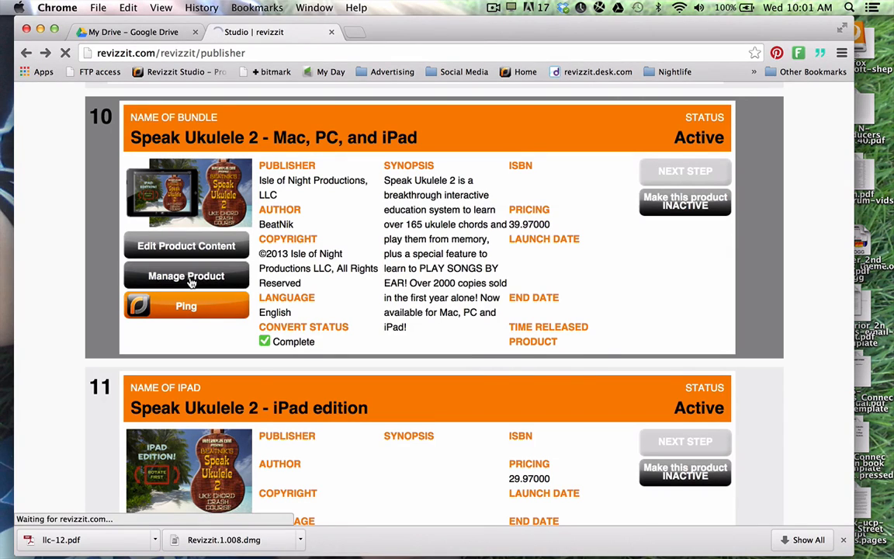
scroll(203, 461, down, 3)
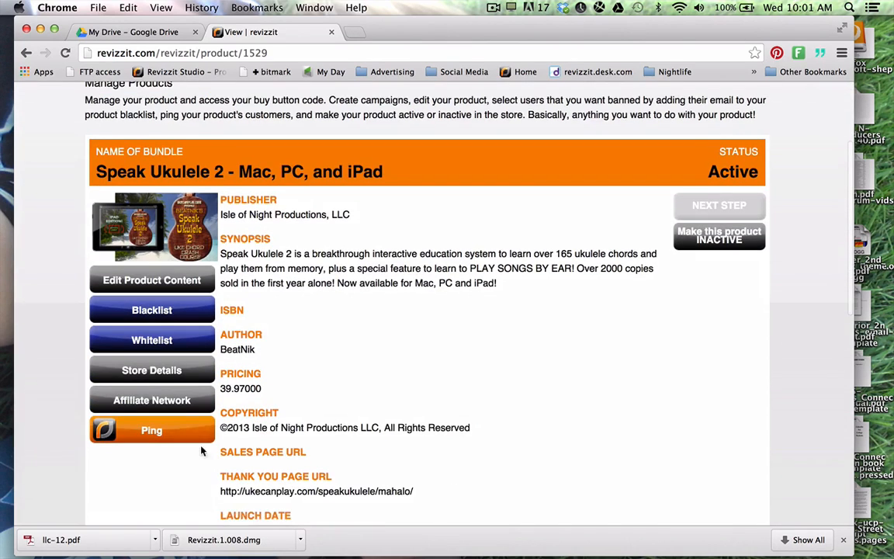
click(177, 400)
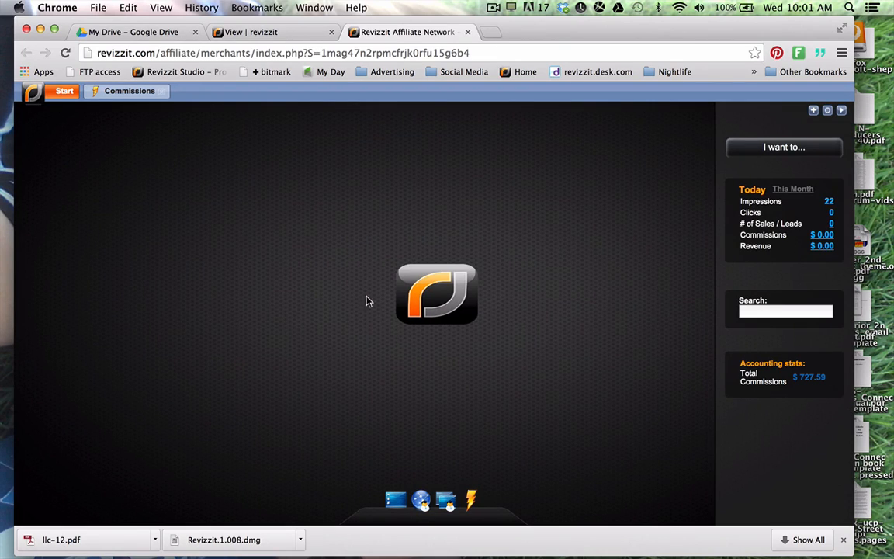
click(161, 91)
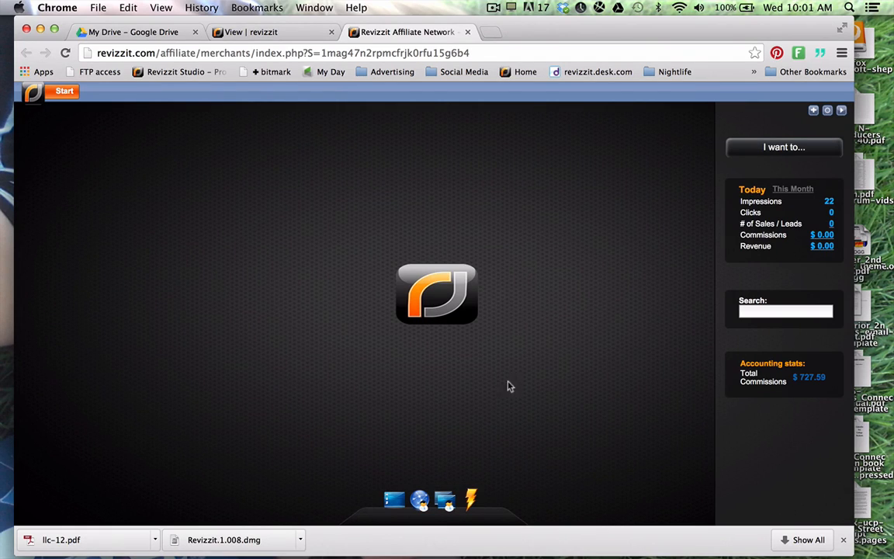
Open the Commissions report and add its icon to QuickLaunch
click(60, 93)
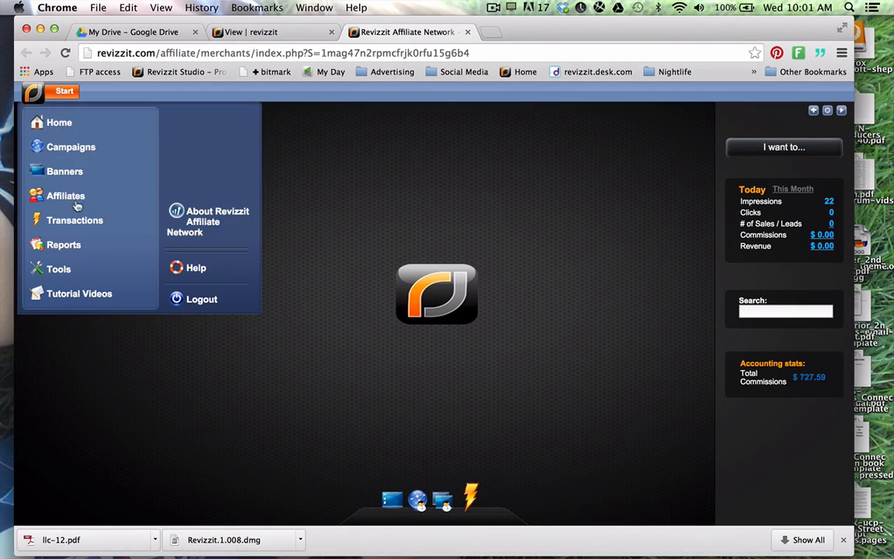
click(66, 246)
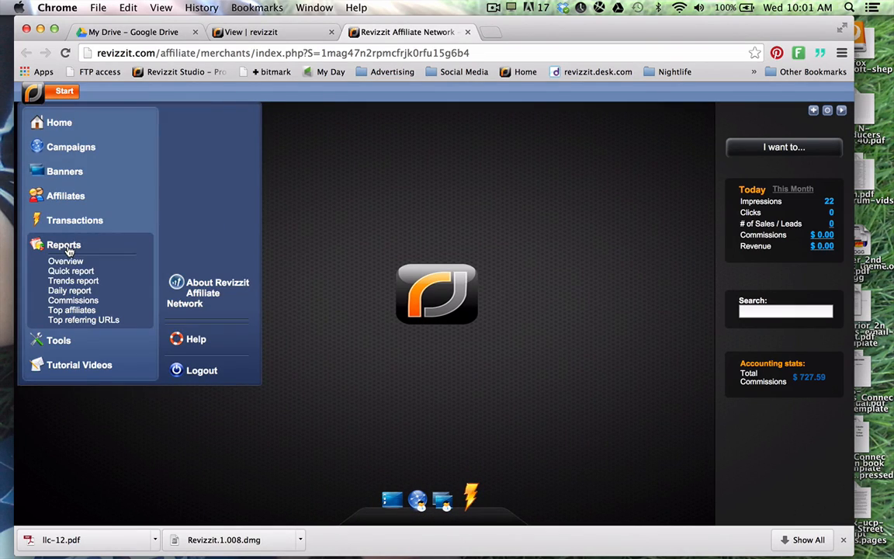
click(73, 301)
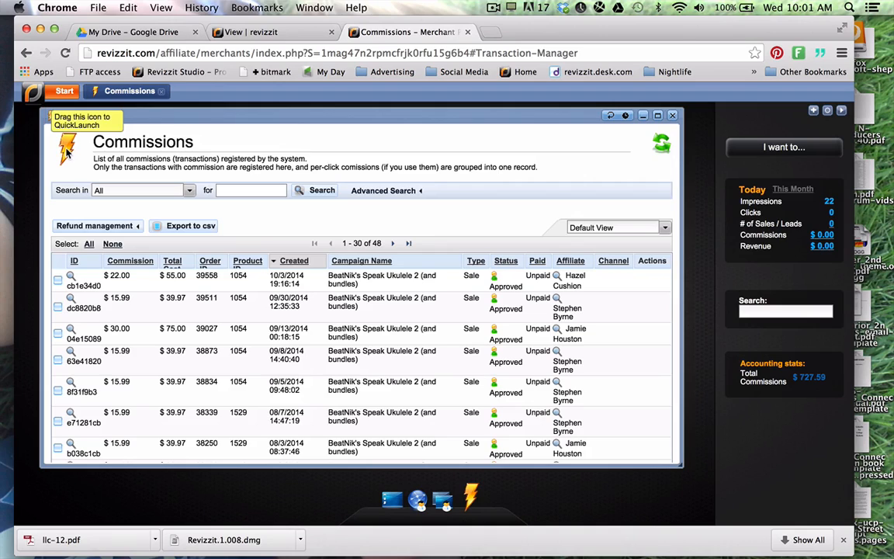
drag(67, 152, 483, 505)
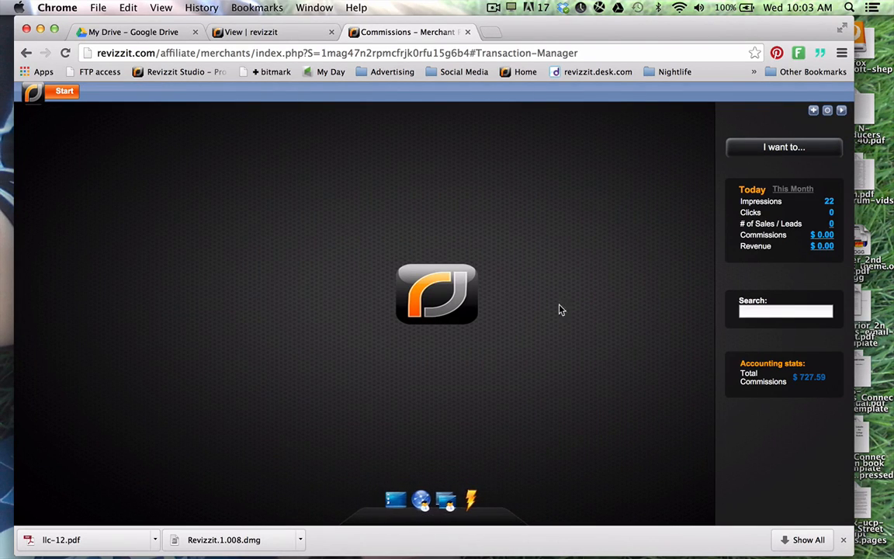
Open Commissions from QuickLaunch and examine the listed sales, including their commission, order, paid status and affiliate columns
click(473, 497)
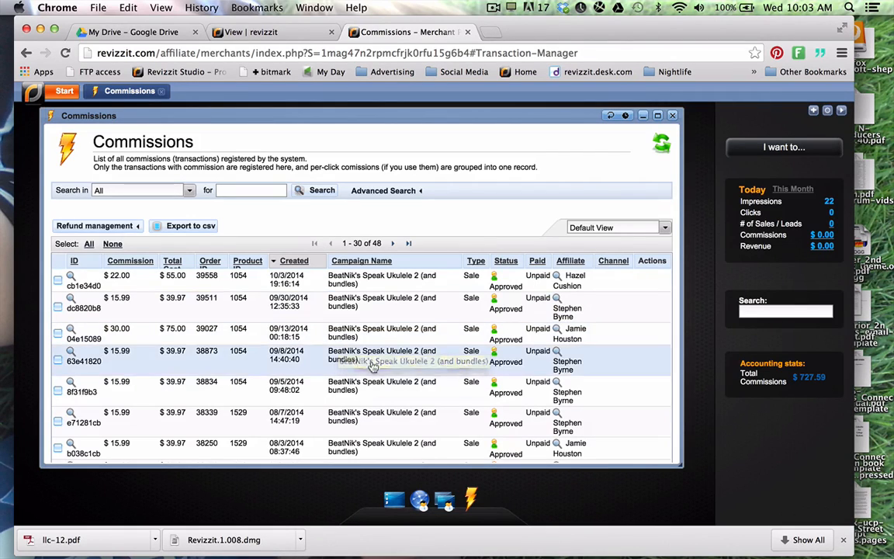
scroll(372, 372, down, 1)
scroll(372, 374, down, 10)
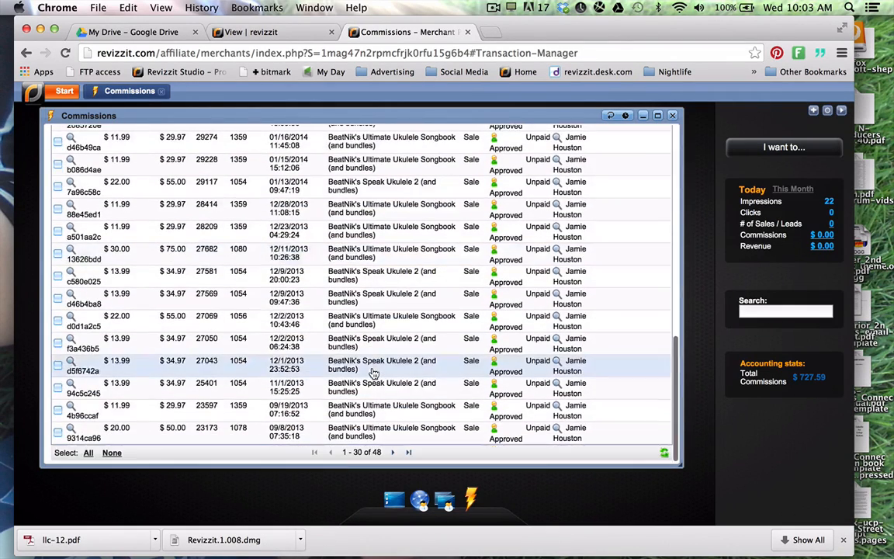
scroll(372, 374, up, 15)
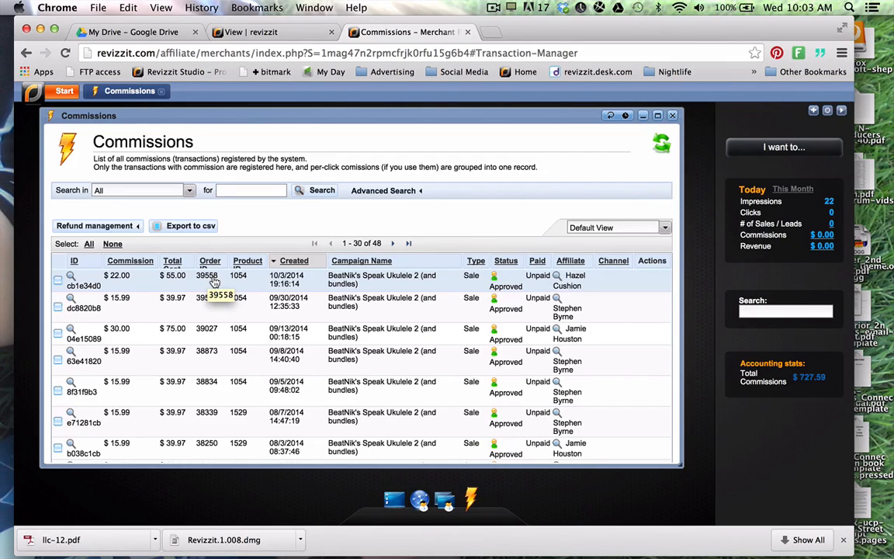
scroll(214, 281, down, 1)
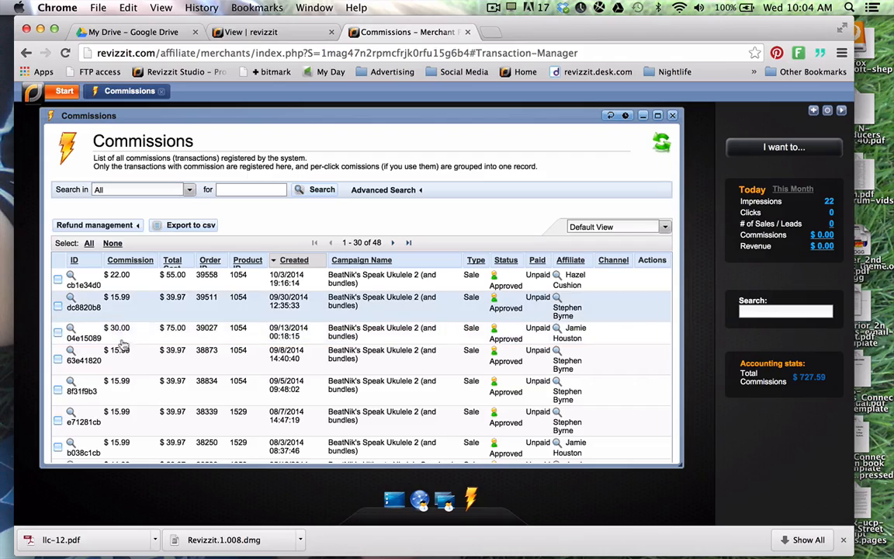
scroll(122, 434, down, 5)
scroll(122, 437, up, 5)
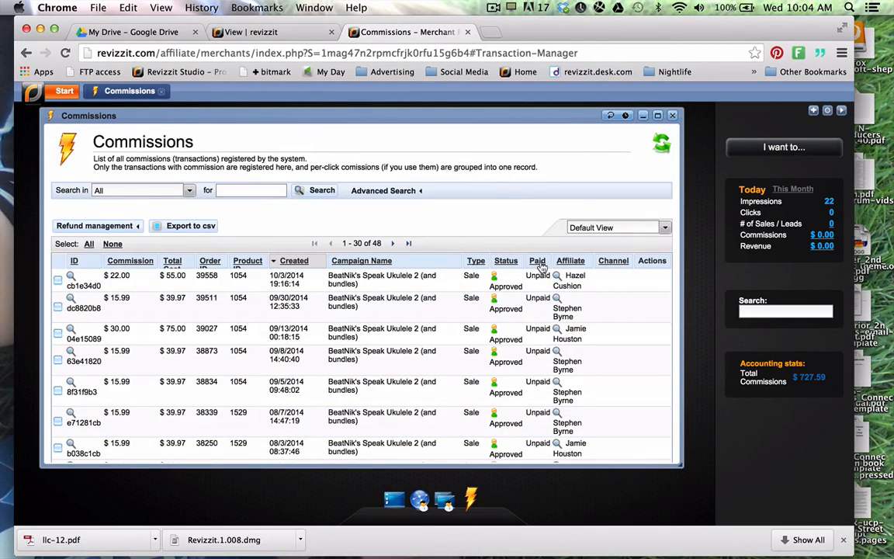
scroll(540, 345, down, 15)
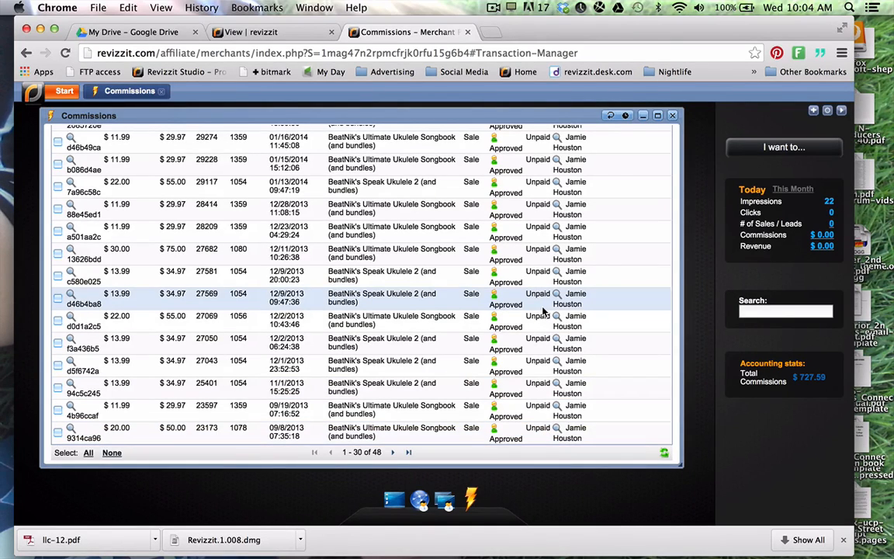
scroll(544, 310, up, 10)
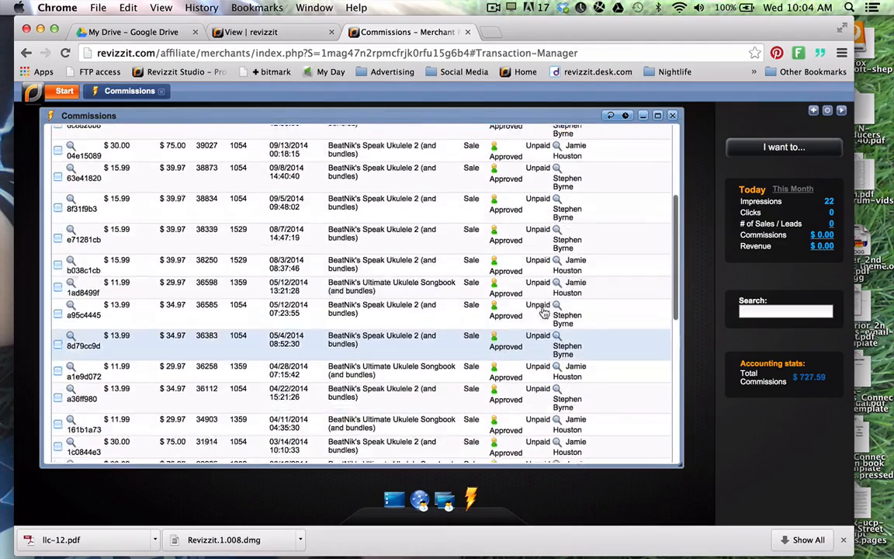
scroll(543, 310, up, 3)
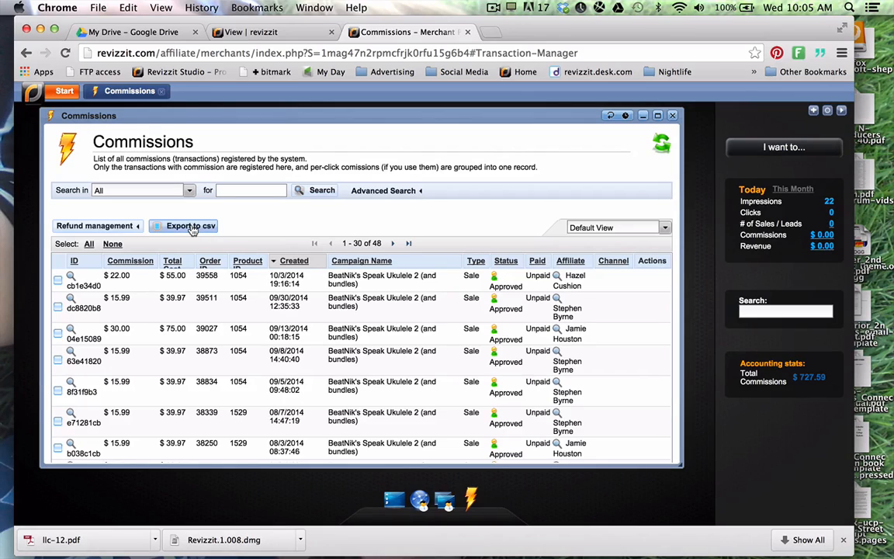
Export the commissions list to CSV and create a blank spreadsheet in Google Drive
click(192, 227)
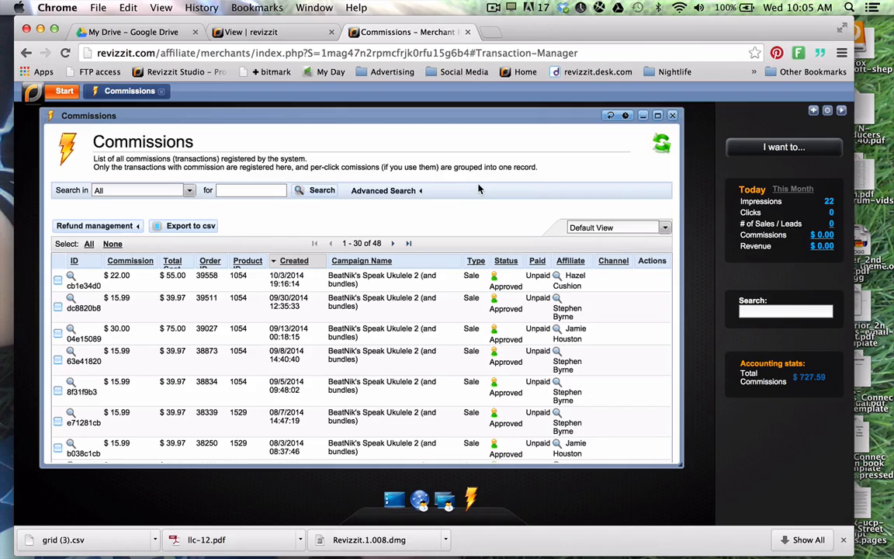
click(133, 34)
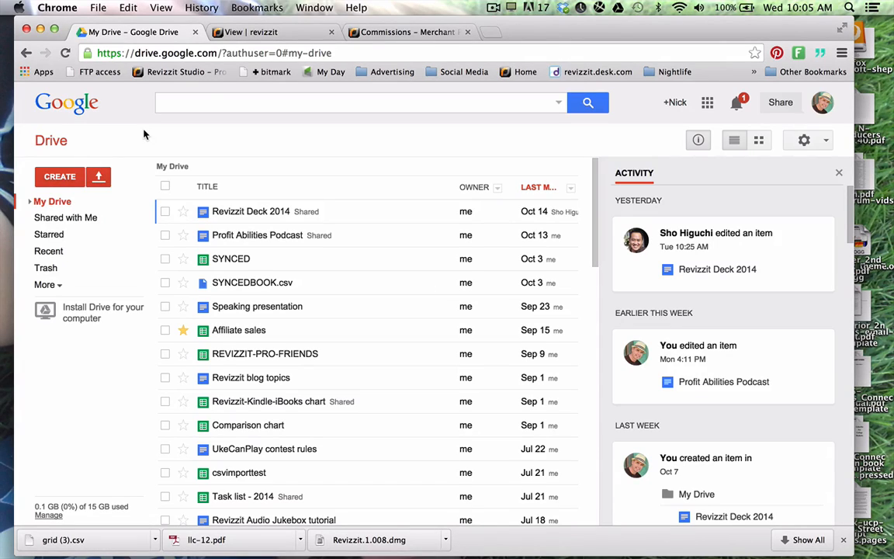
click(62, 178)
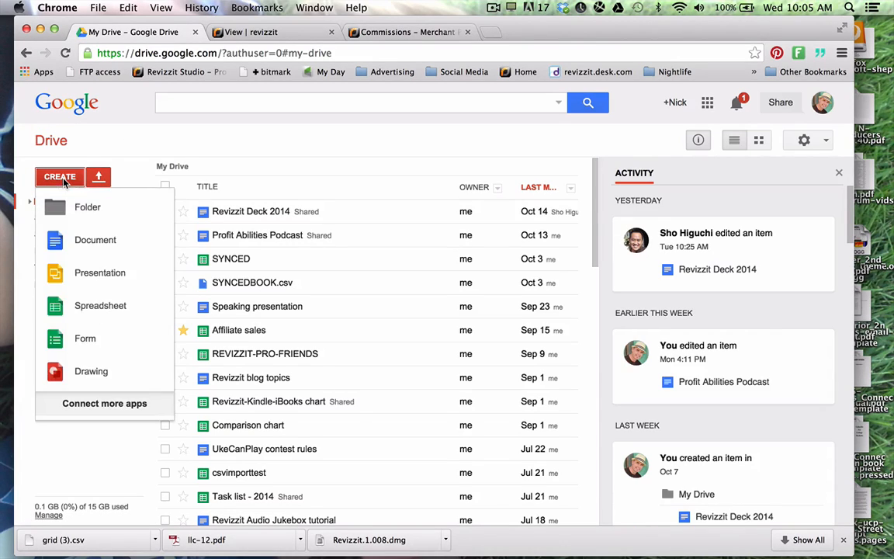
click(88, 309)
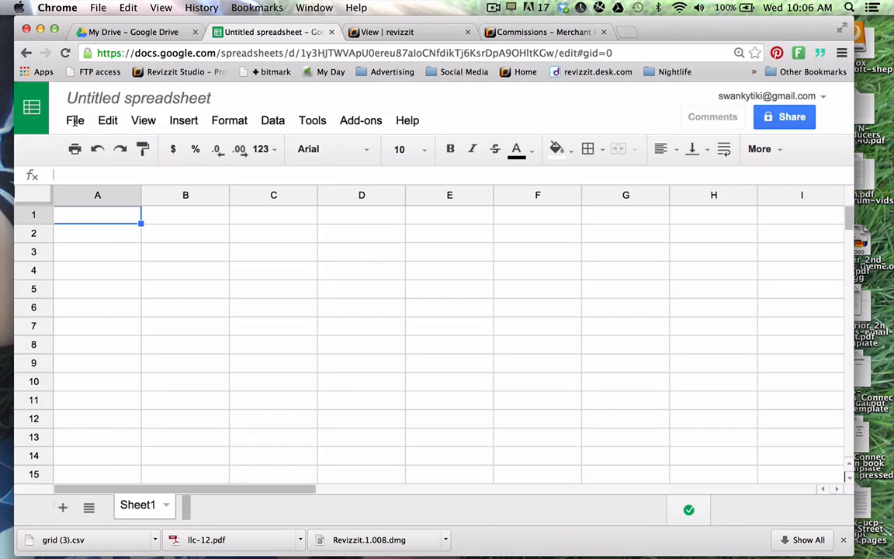
Import "grid (3).csv" from Downloads as a new spreadsheet with automatic separator detection, and open the imported file
click(75, 122)
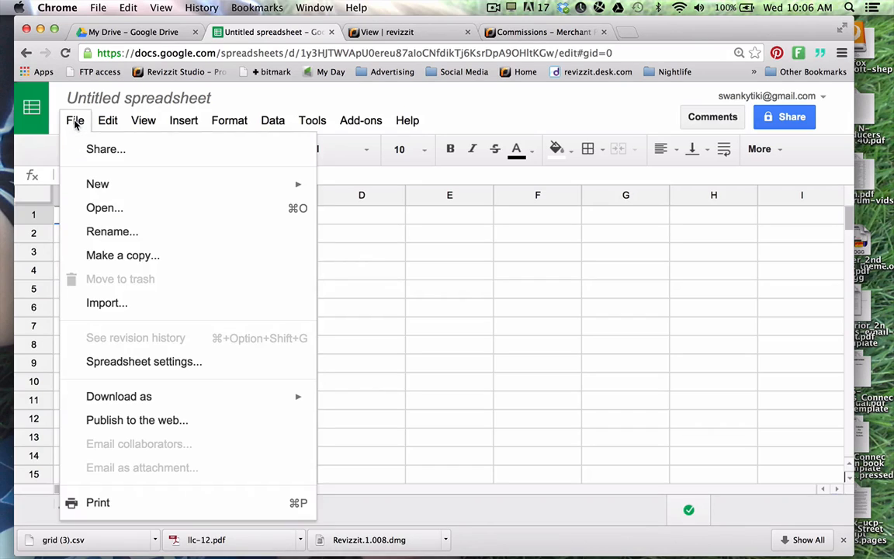
click(106, 303)
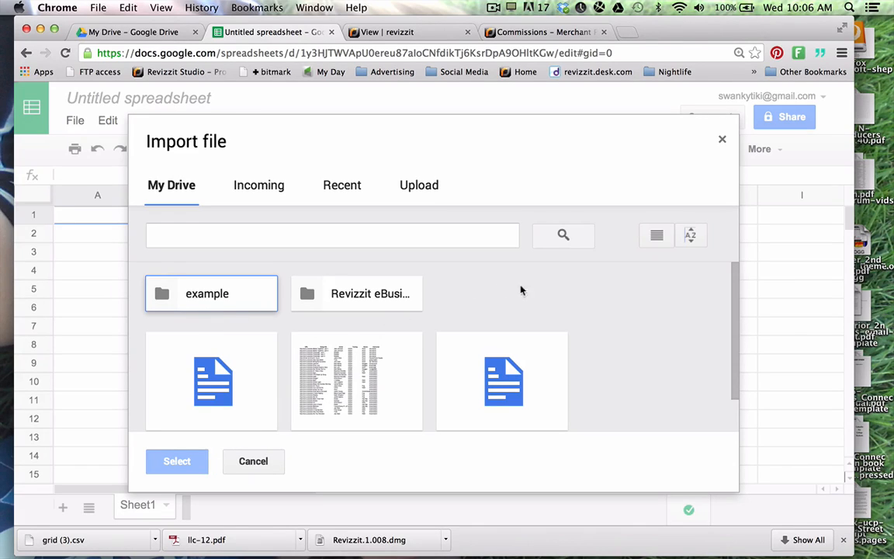
click(427, 189)
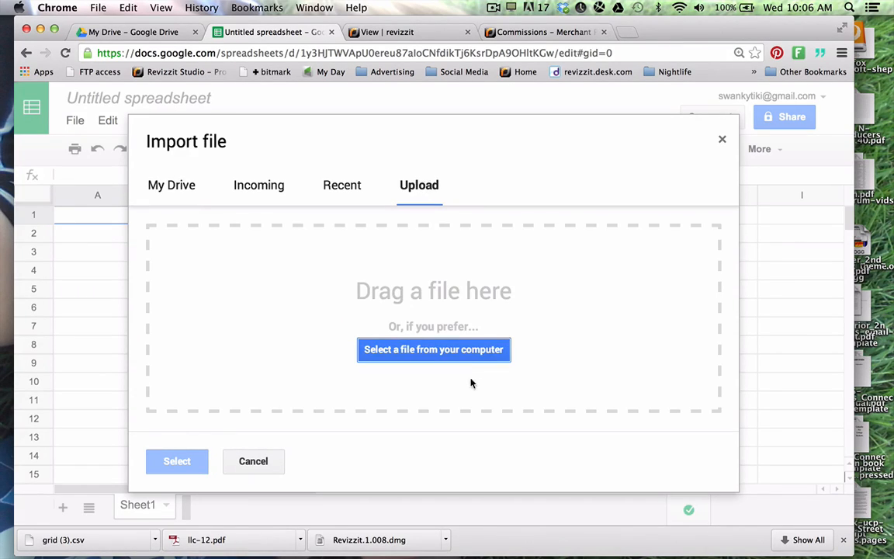
click(461, 350)
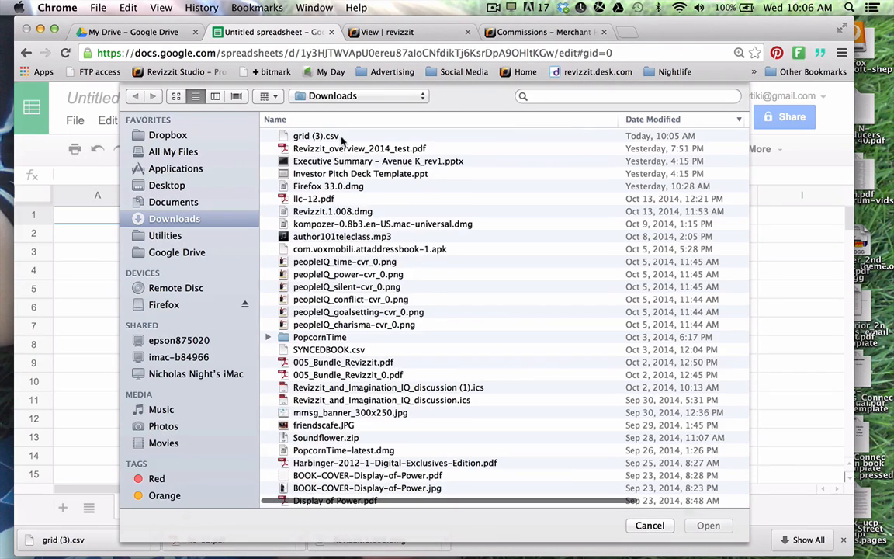
click(329, 137)
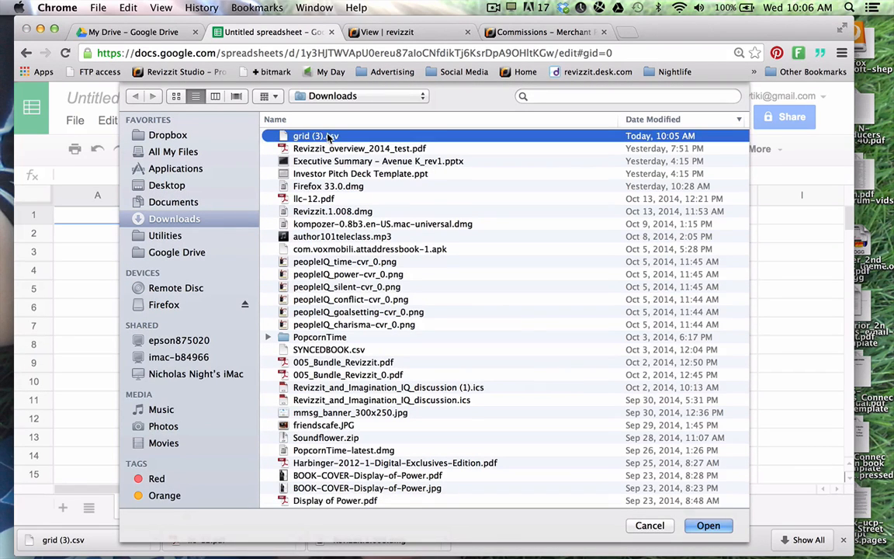
click(708, 525)
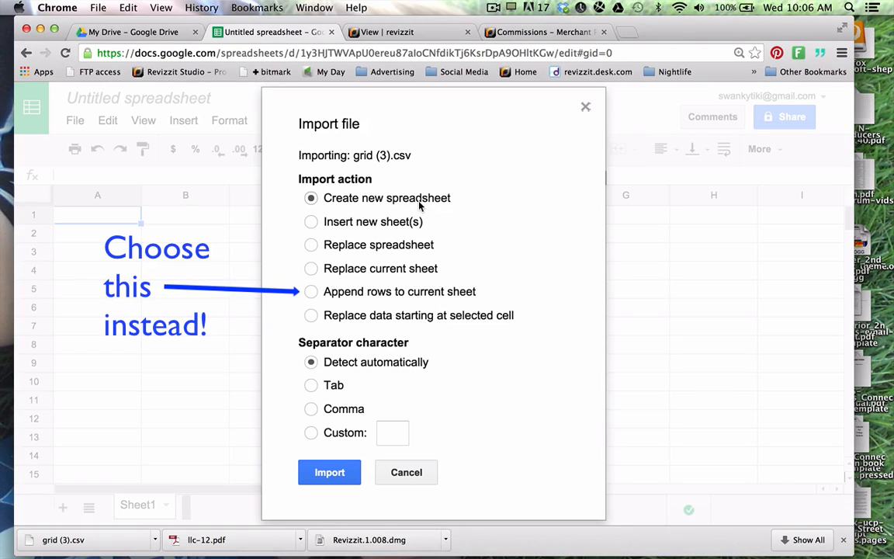
click(339, 475)
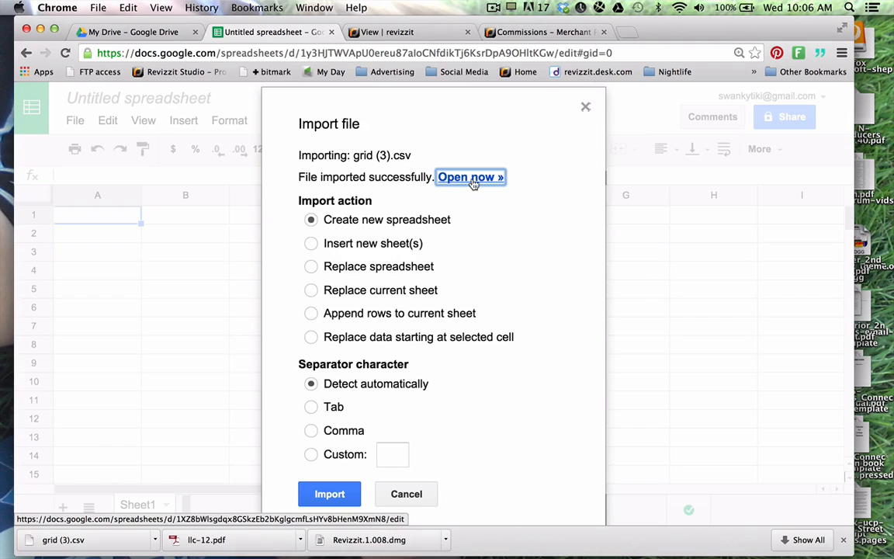
click(470, 178)
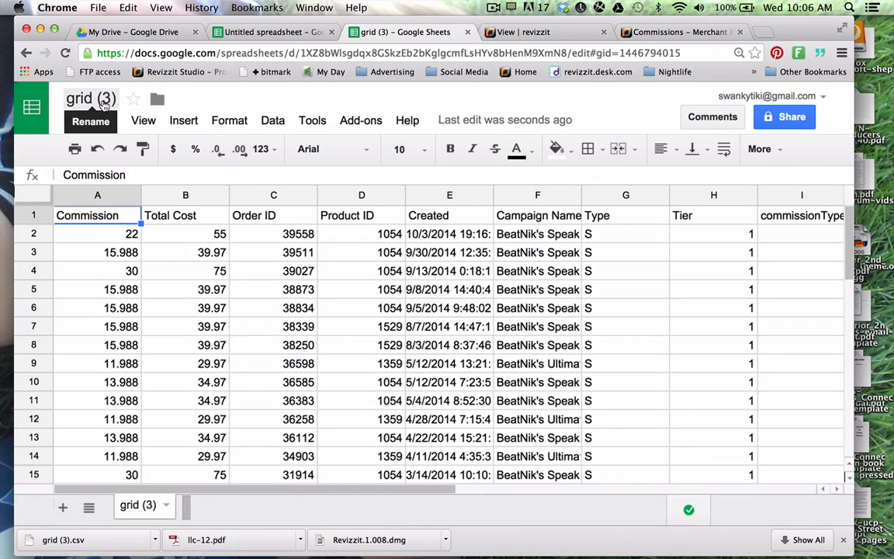
Rename the imported spreadsheet as "Revizzit affiliate payments"
click(113, 104)
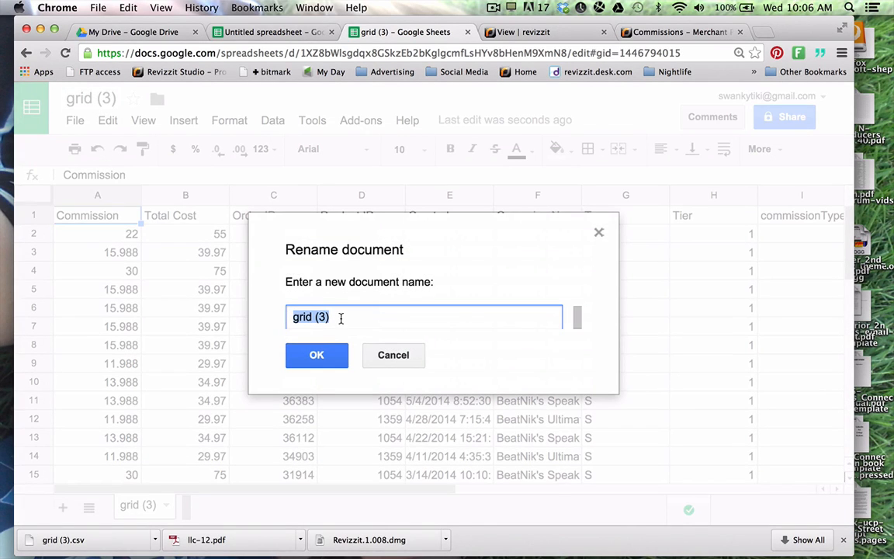
text(A)
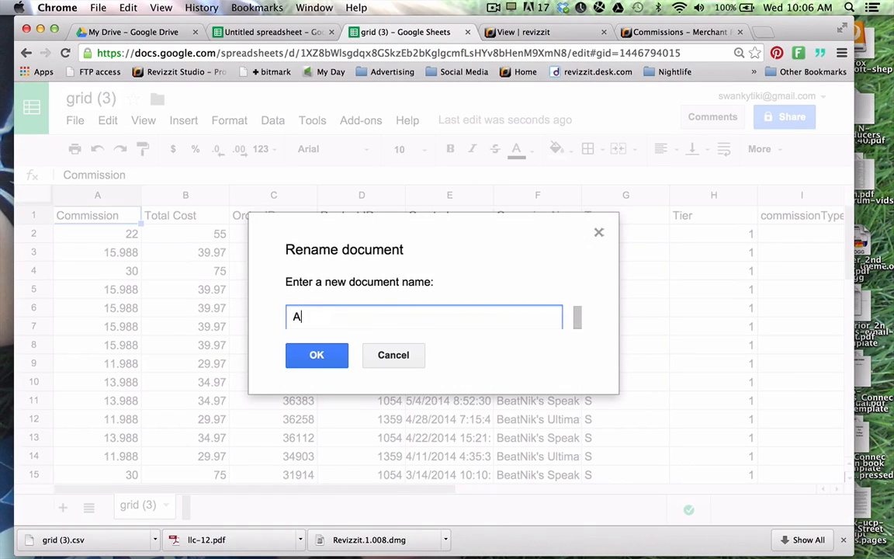
key(BackSpace)
text(Revizzit affiliate )
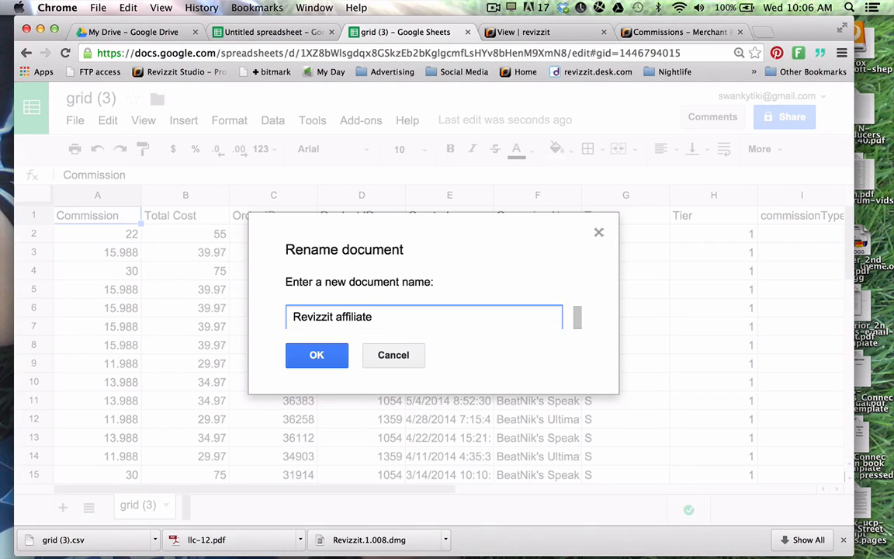
text(payments)
click(327, 356)
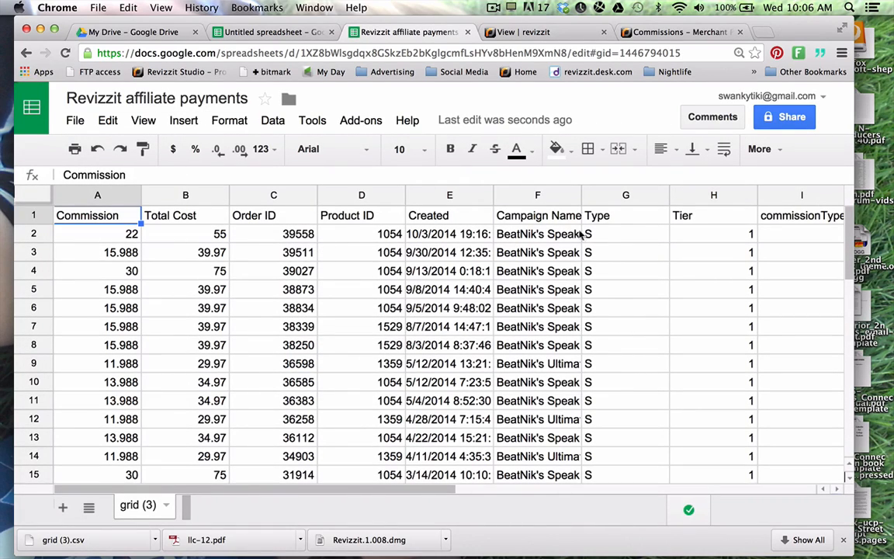
Examine the imported commission rows and columns, including the status, paid and affiliate columns, through the last entry
scroll(468, 265, right, 10)
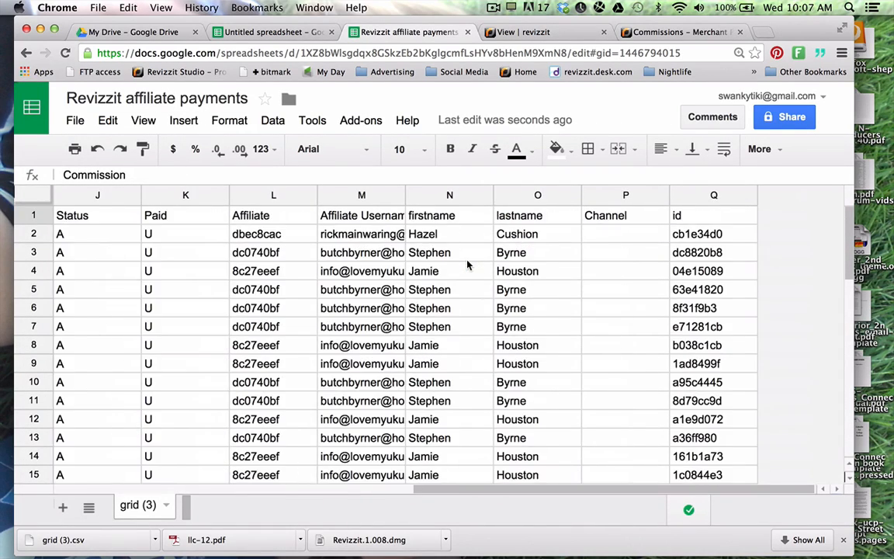
scroll(468, 265, left, 10)
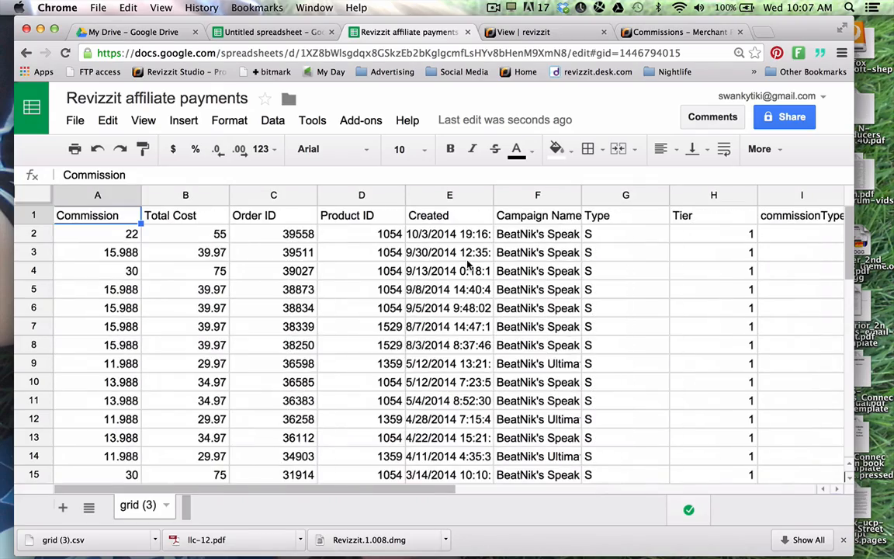
scroll(468, 265, down, 12)
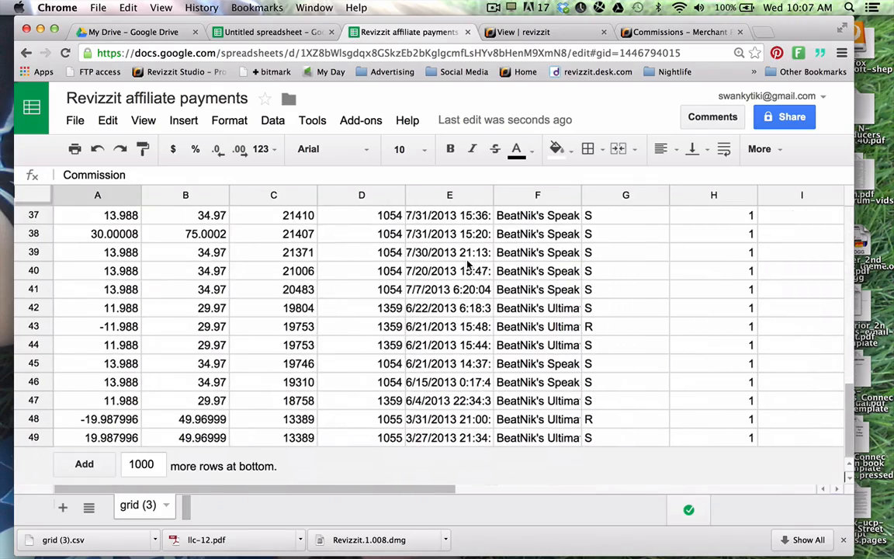
scroll(468, 265, up, 12)
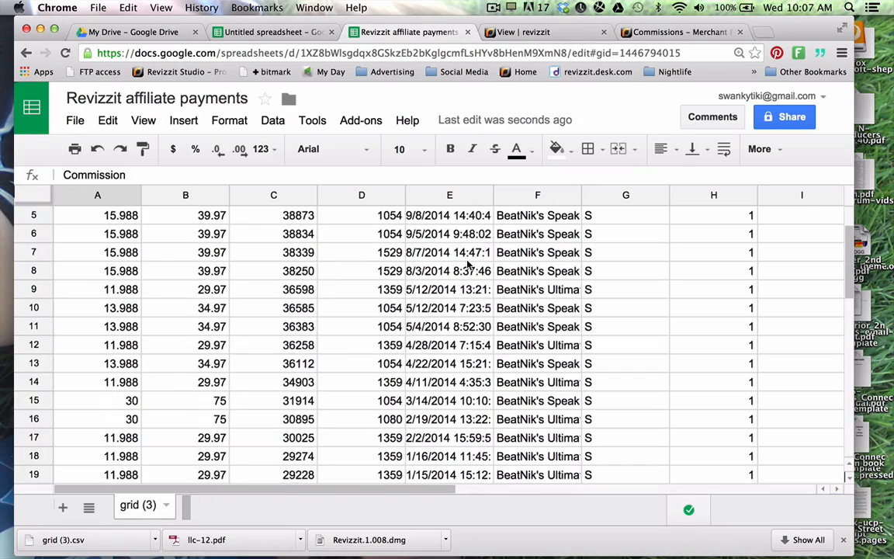
scroll(468, 265, right, 6)
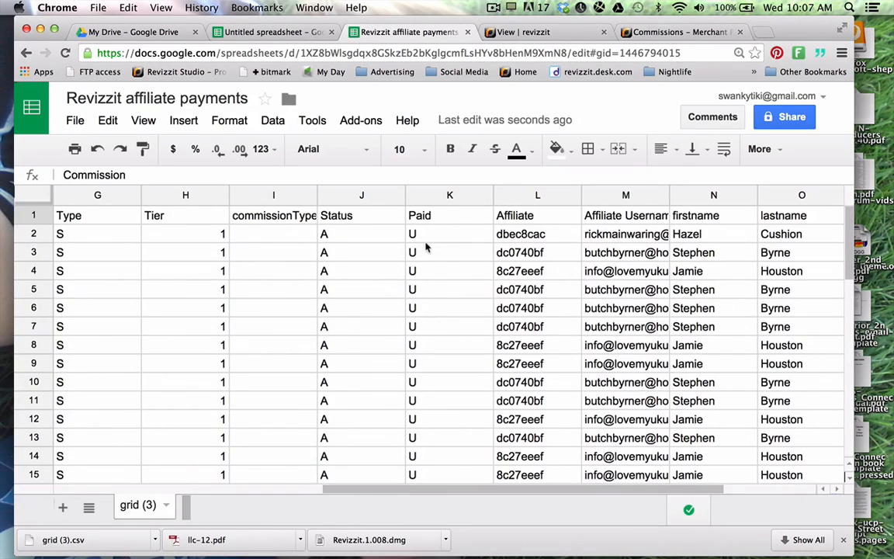
scroll(437, 277, down, 12)
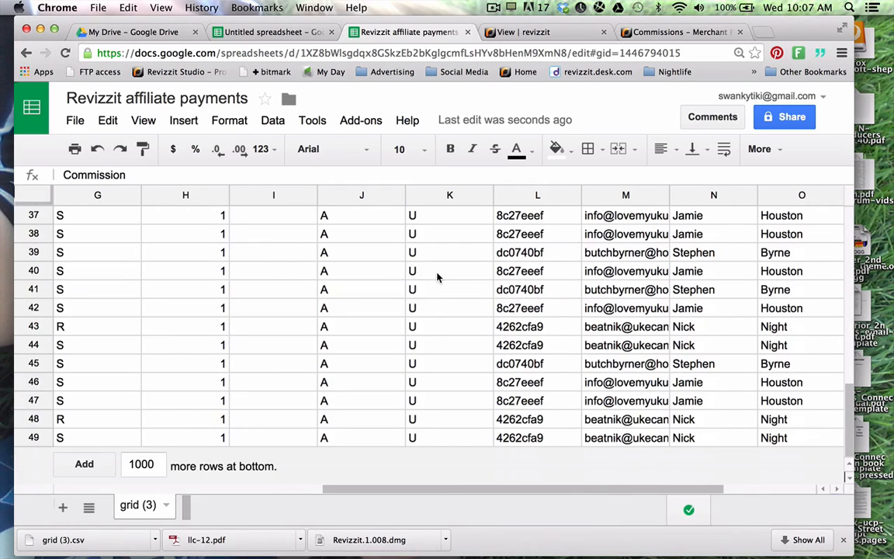
scroll(437, 319, up, 12)
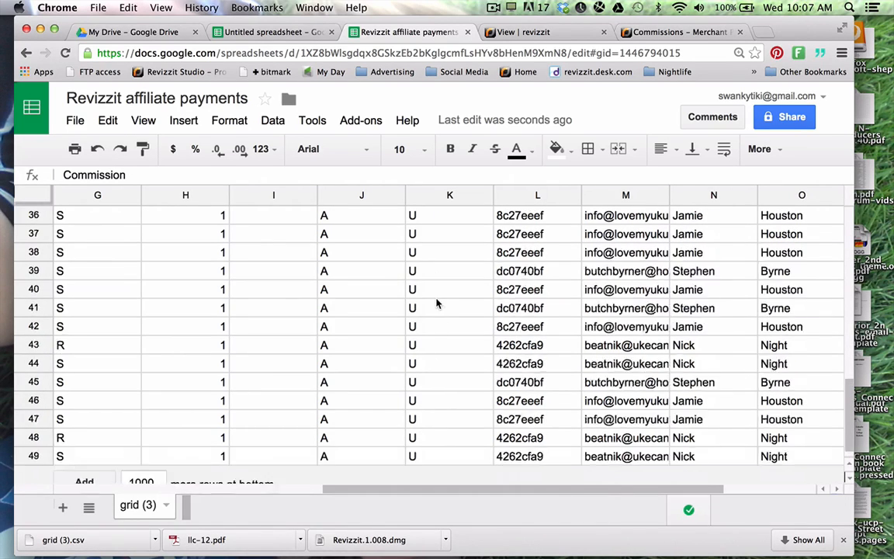
scroll(436, 304, left, 1)
scroll(437, 304, left, 5)
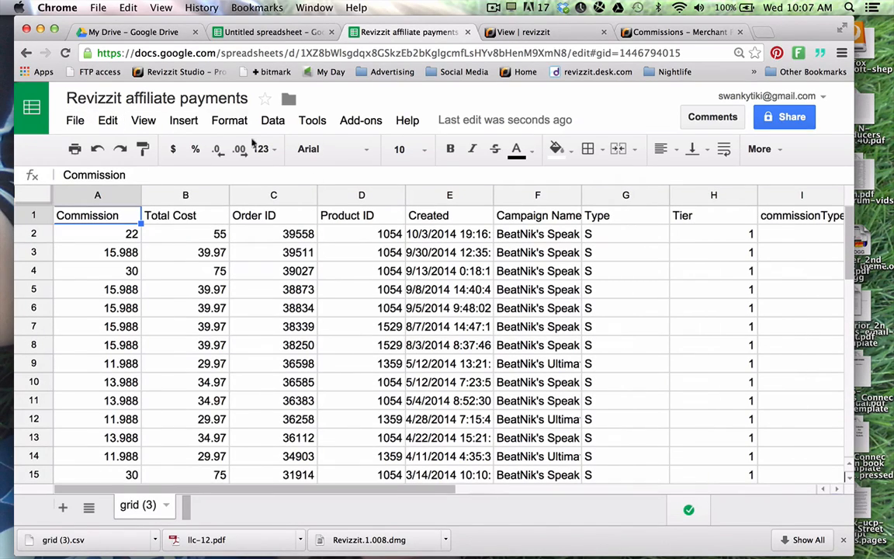
Close the two open spreadsheets and move "Revizzit affiliate payments" and "grid (3).csv" to the trash in Google Drive
click(468, 33)
click(331, 32)
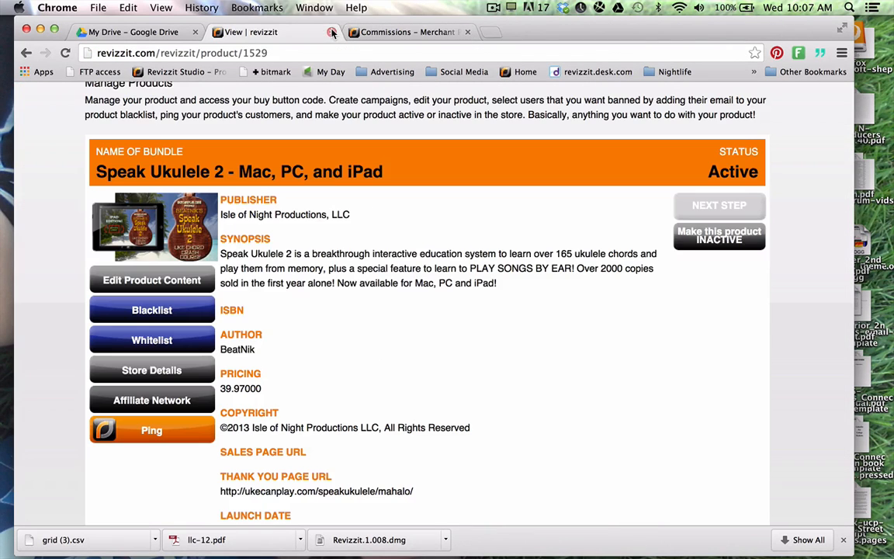
click(139, 32)
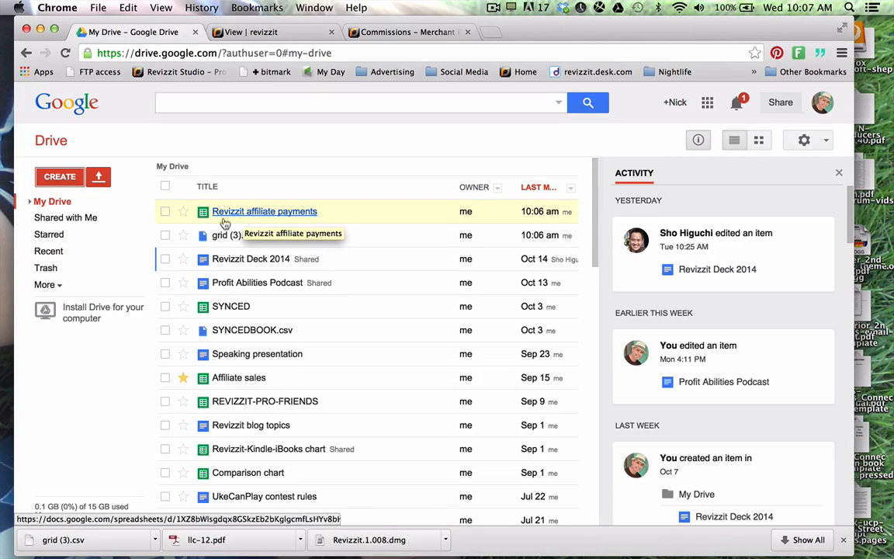
click(164, 211)
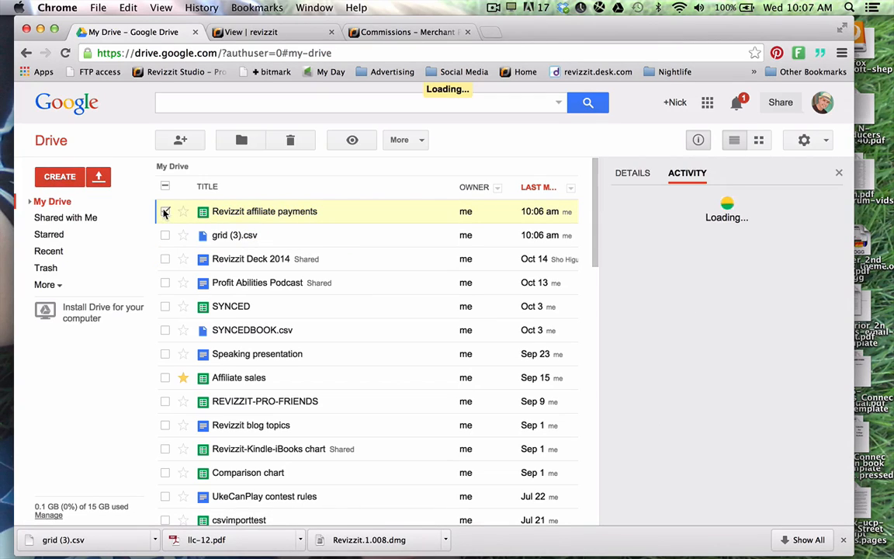
click(301, 142)
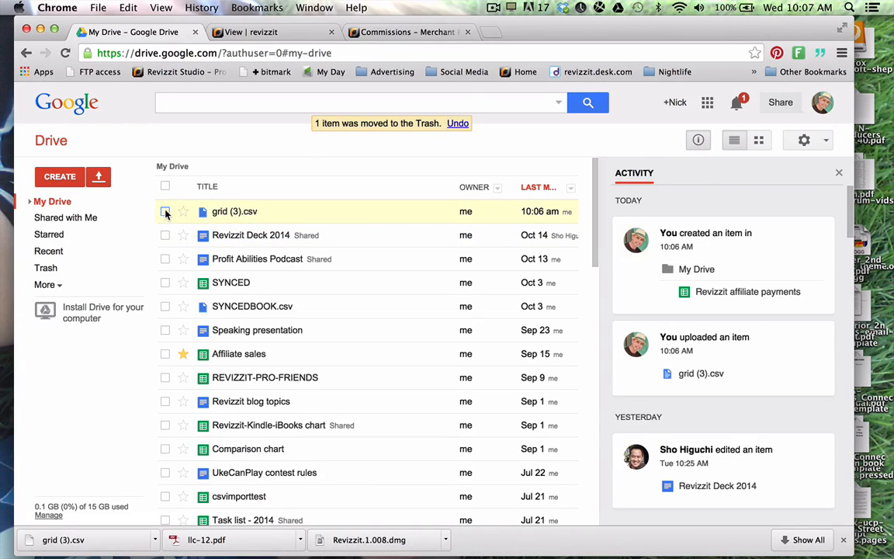
click(165, 211)
click(291, 139)
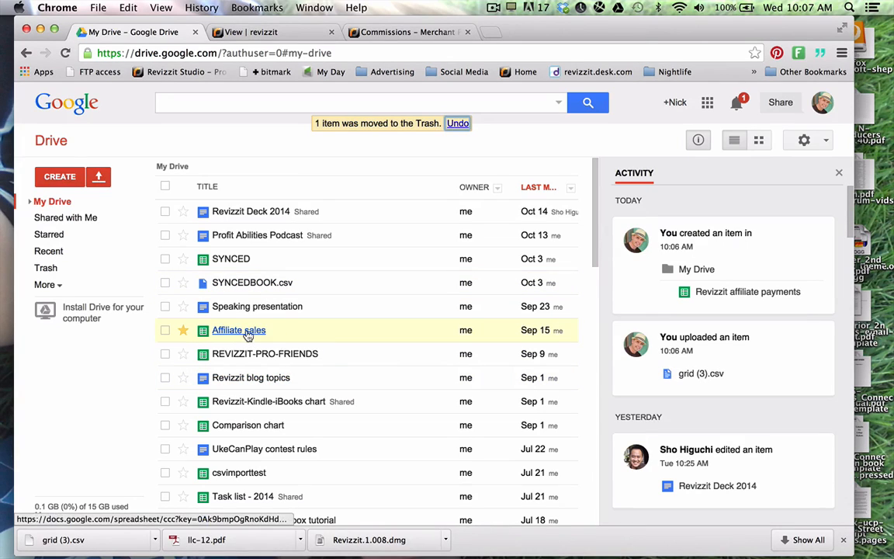
Open the "Affiliate sales" spreadsheet and check the created date and paid status of its last recorded commission
click(240, 330)
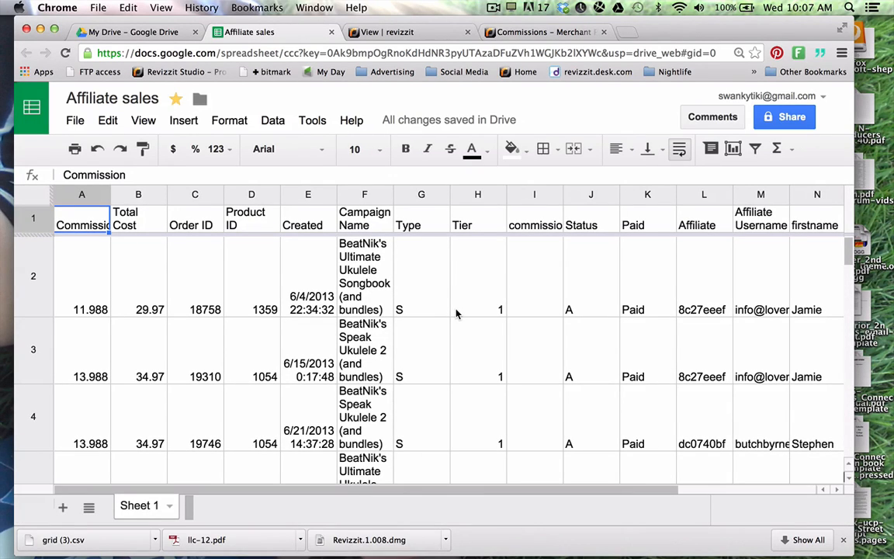
scroll(456, 314, down, 20)
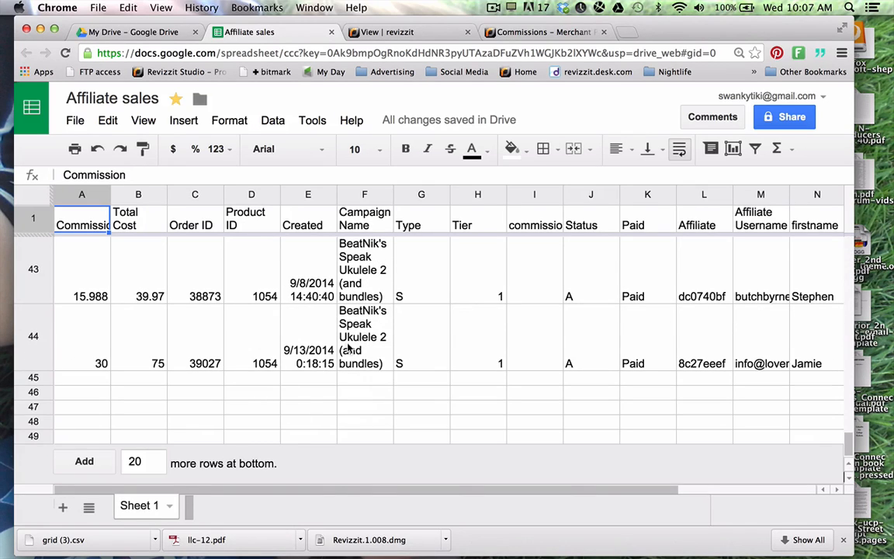
click(292, 345)
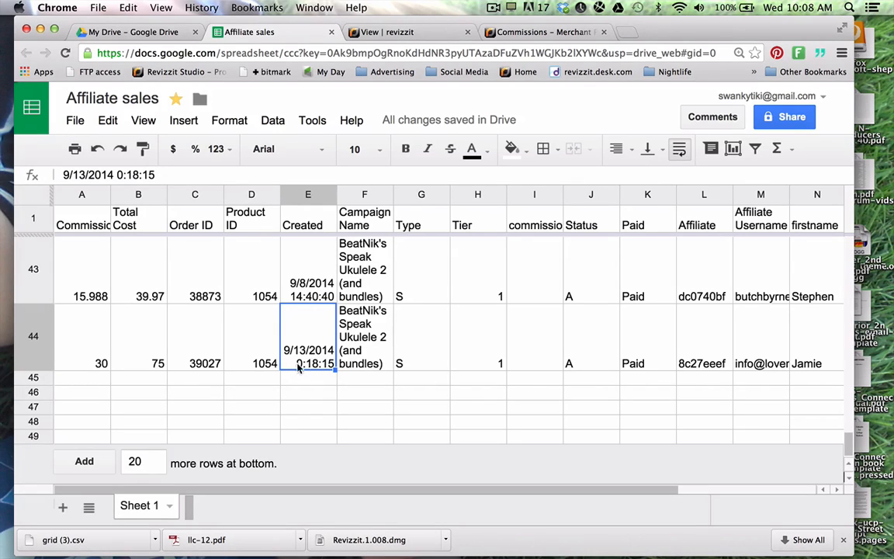
click(646, 365)
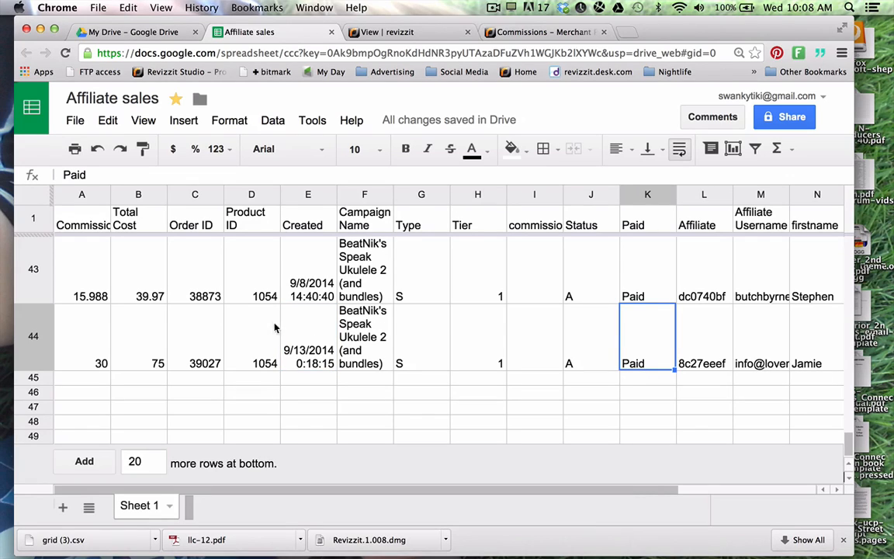
click(299, 356)
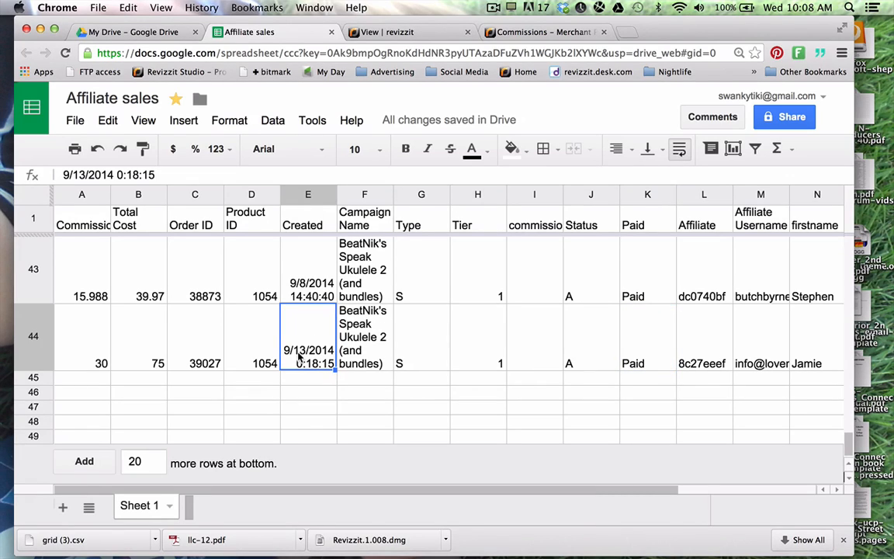
Return to the Revizzit Commissions list, expand the advanced search and review its available filters
click(542, 32)
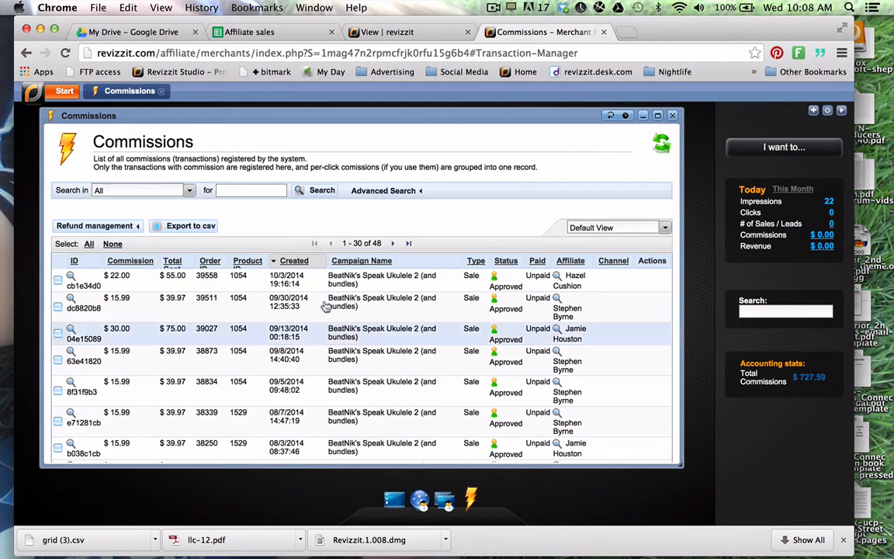
click(416, 194)
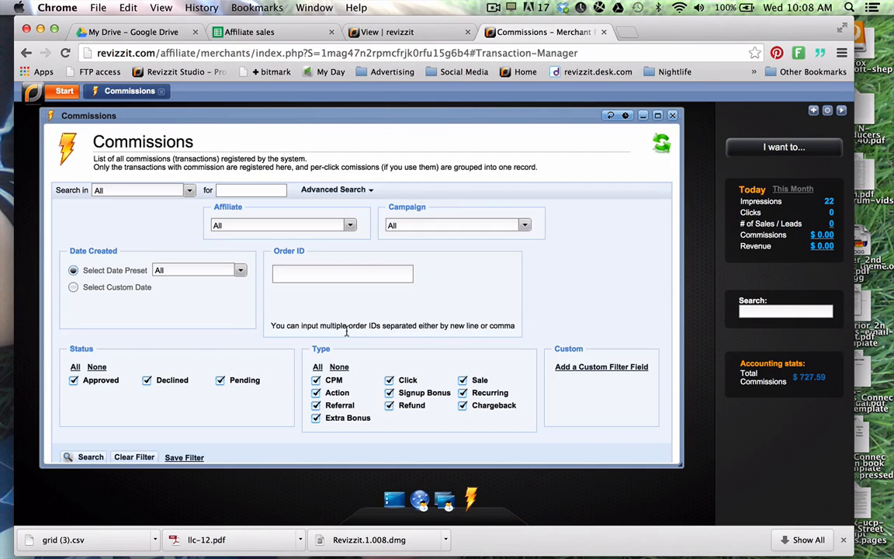
scroll(326, 310, down, 2)
scroll(347, 338, down, 3)
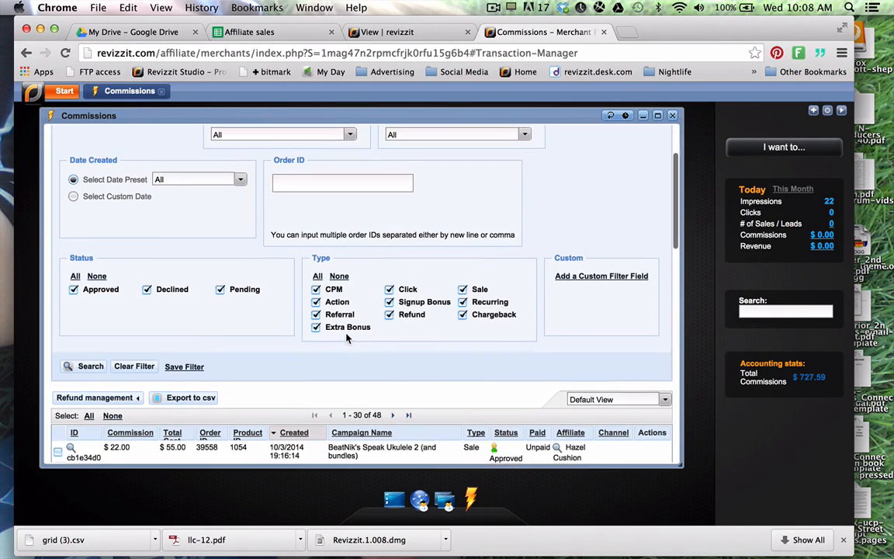
scroll(346, 339, up, 1)
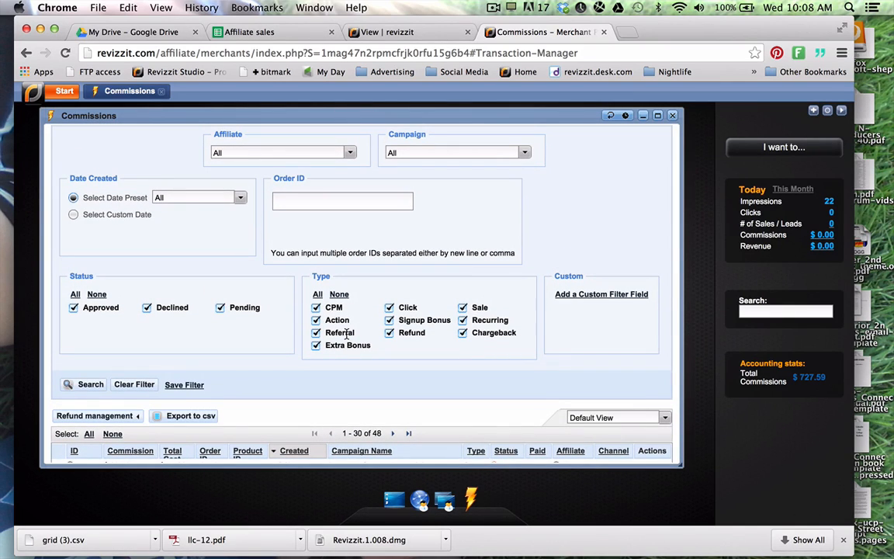
scroll(346, 334, up, 3)
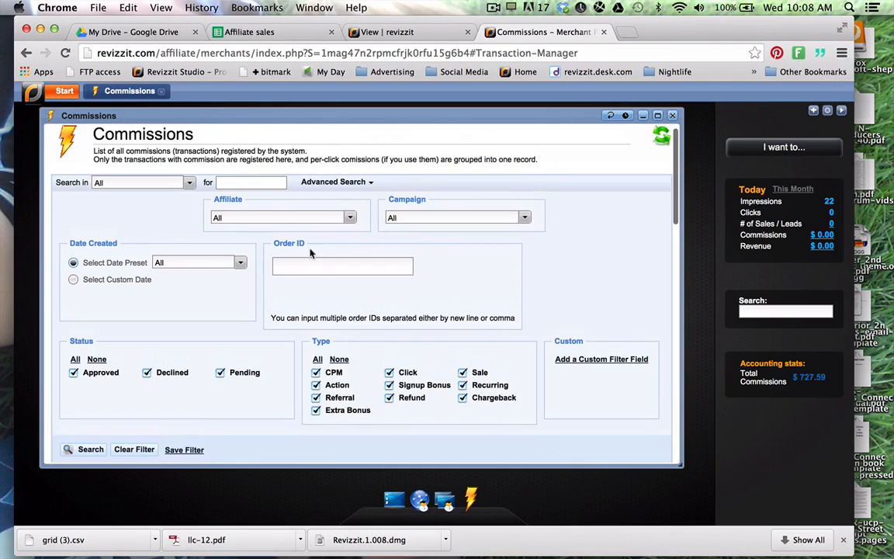
Filter the commissions by a custom creation date from 09/14/2014 to 10/15/2014 and run the search
click(72, 273)
click(110, 290)
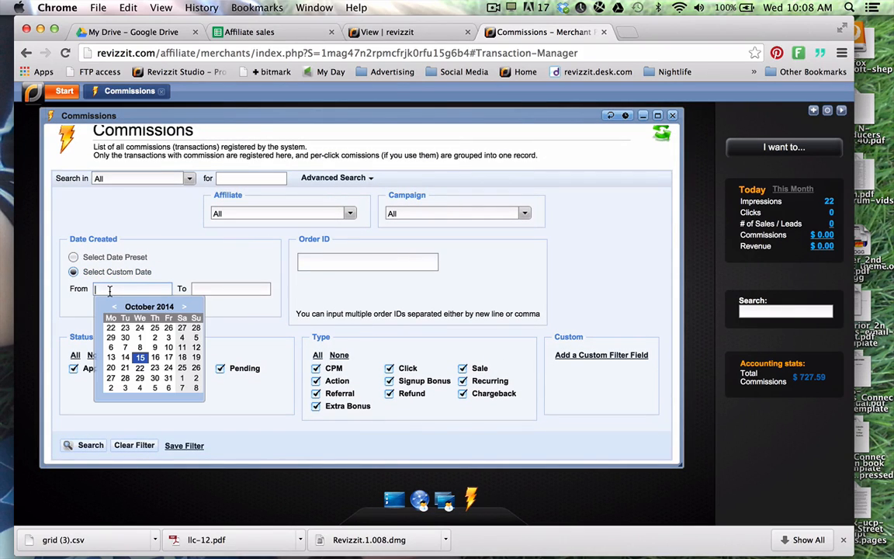
click(117, 308)
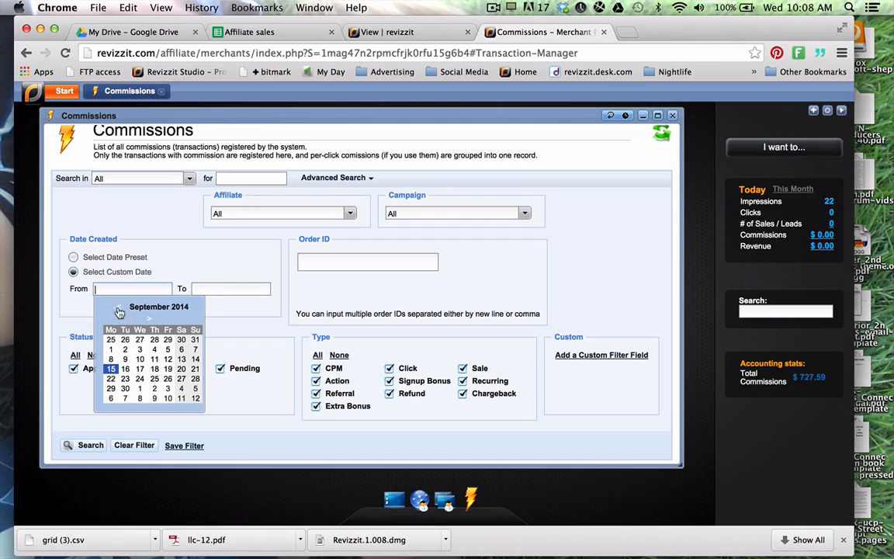
click(196, 347)
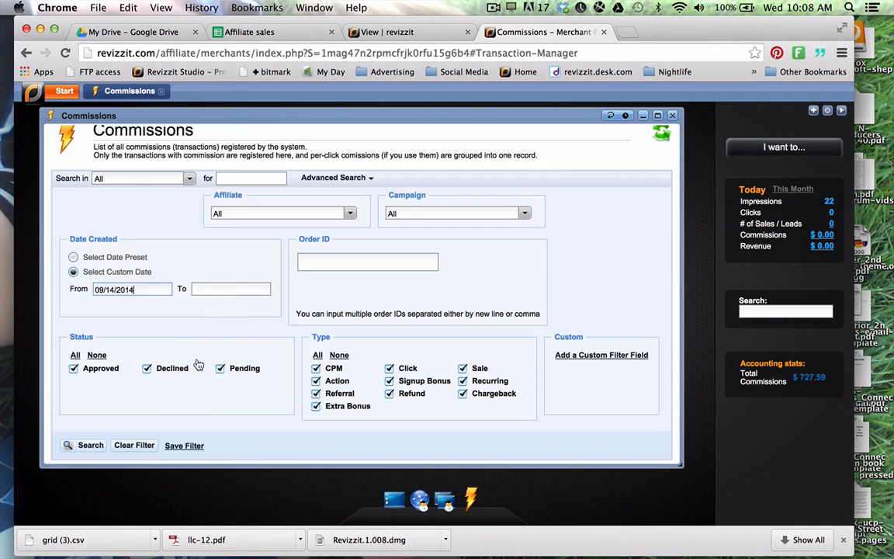
click(209, 289)
click(235, 359)
scroll(385, 308, down, 5)
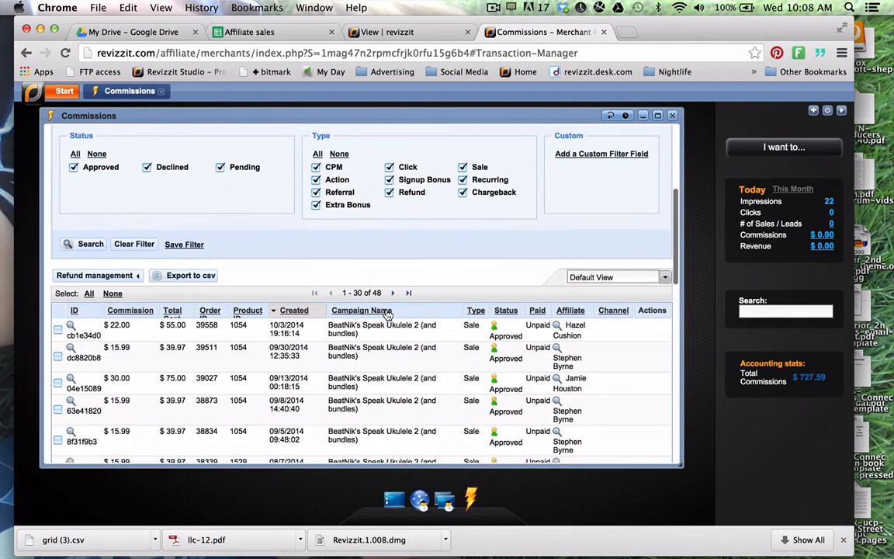
click(88, 244)
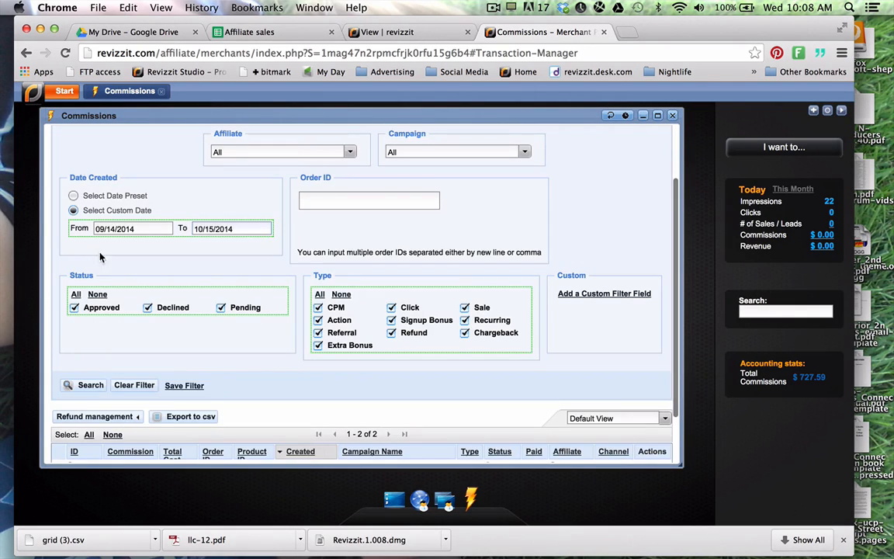
Export the filtered commissions to CSV and close the Commissions page
scroll(335, 370, down, 3)
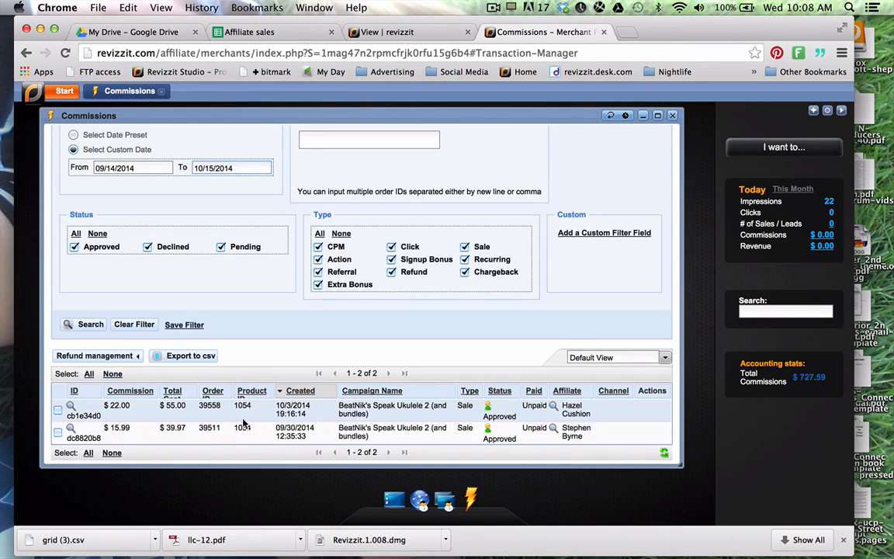
click(191, 360)
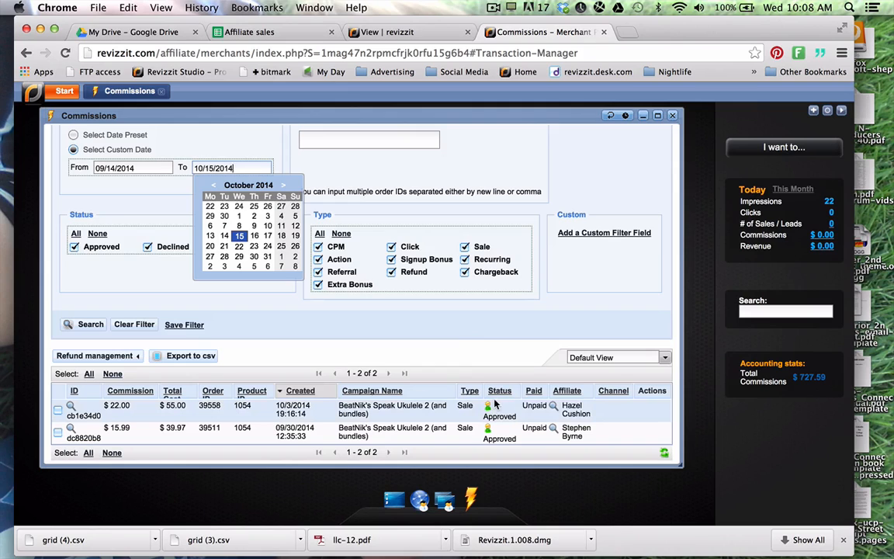
click(604, 32)
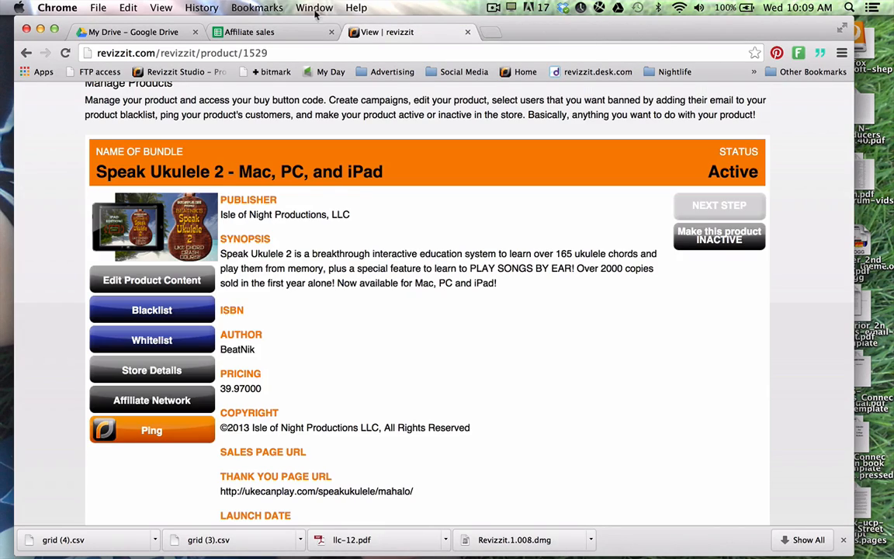
Return to the "Affiliate sales" spreadsheet and import grid (4).csv with the option to append rows to the current sheet
click(286, 33)
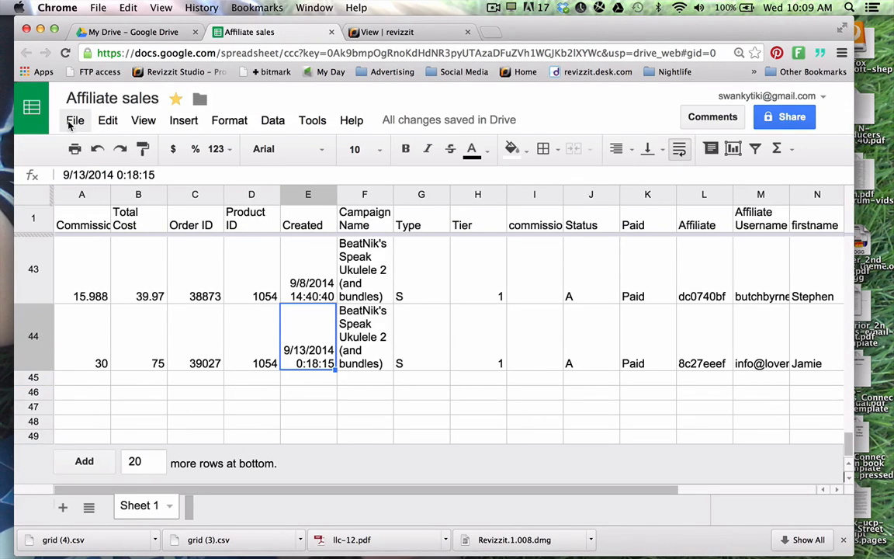
click(43, 353)
click(35, 377)
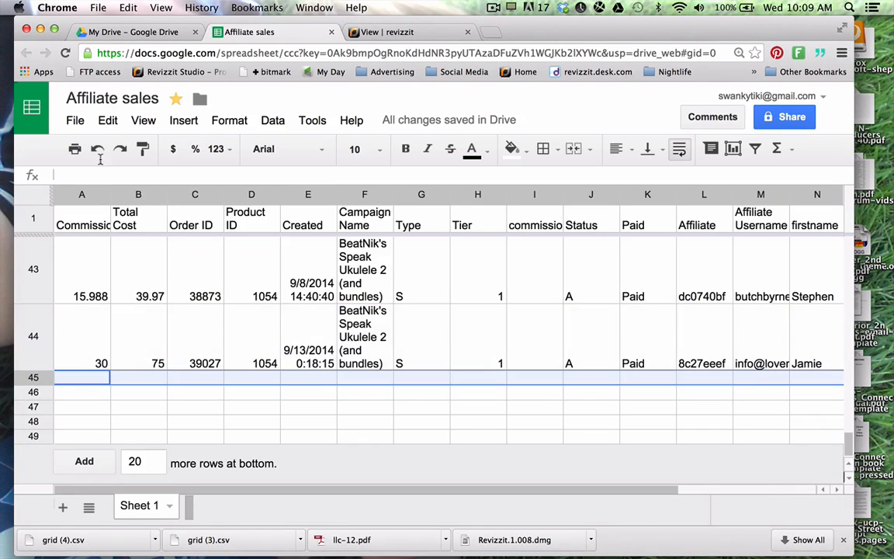
click(75, 121)
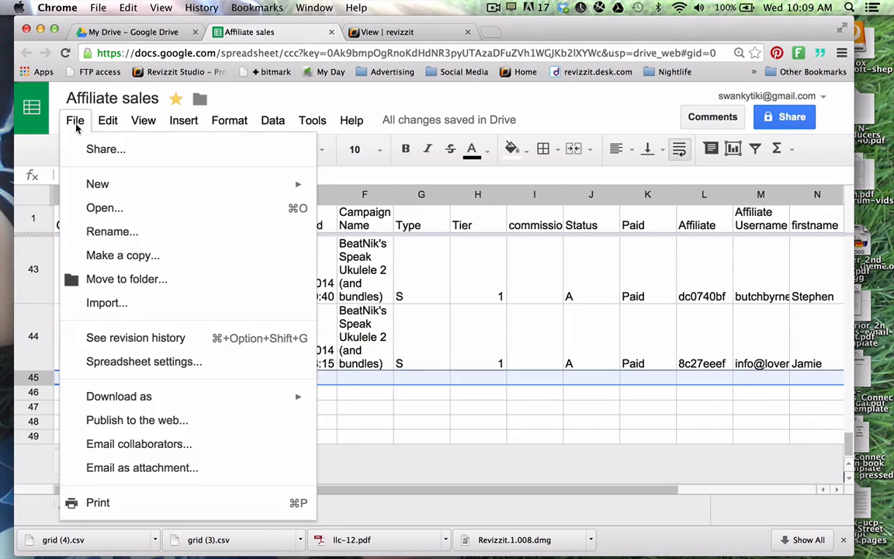
click(111, 304)
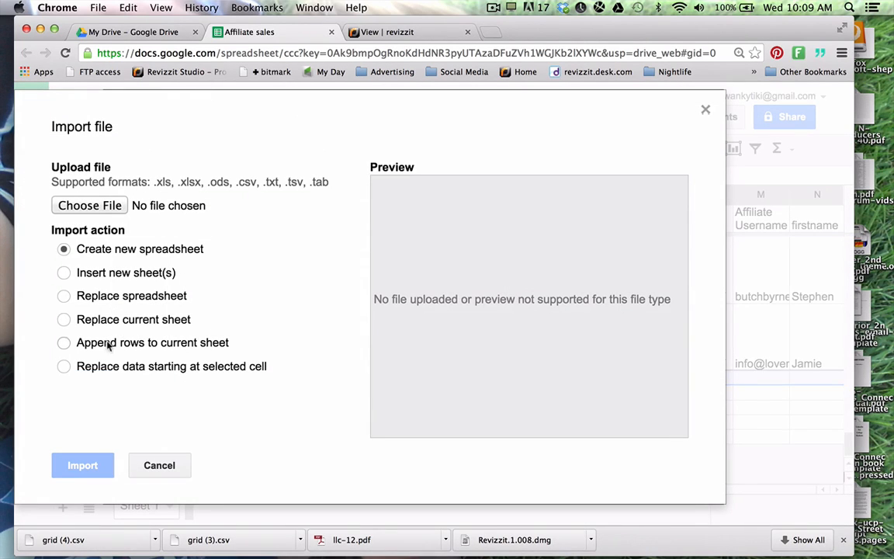
click(65, 343)
click(88, 209)
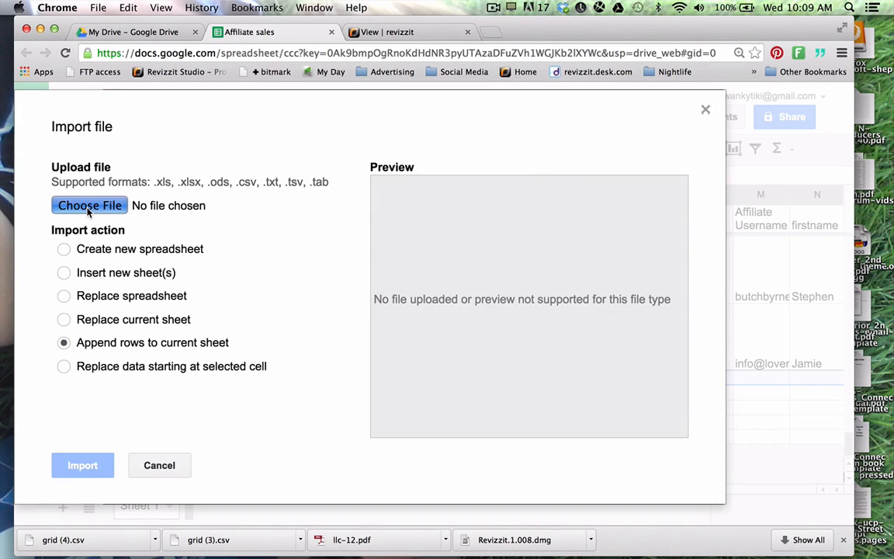
double_click(314, 136)
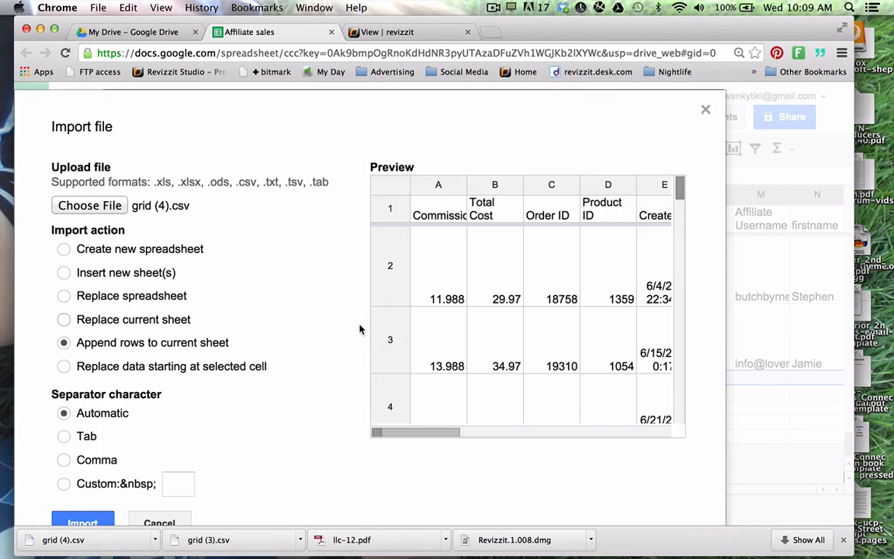
click(83, 520)
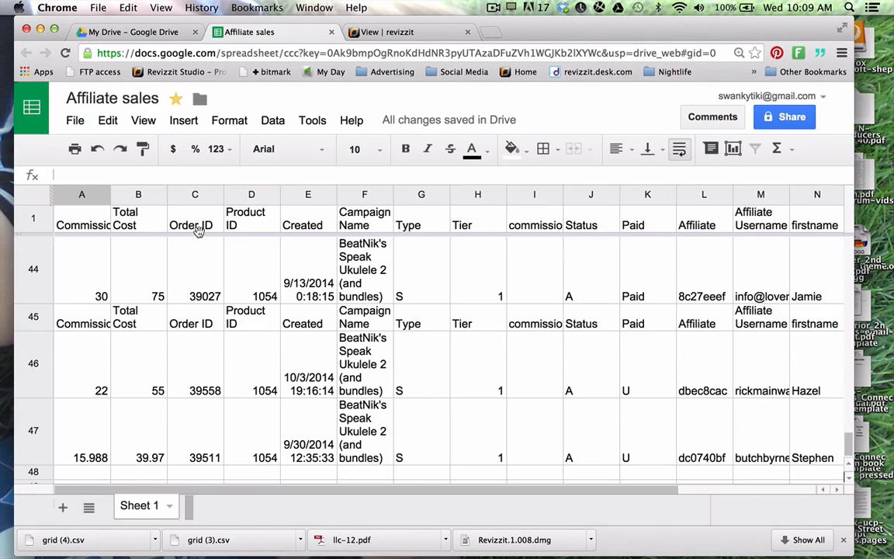
Delete the duplicate header row 45 that precedes the newly imported commissions
click(34, 317)
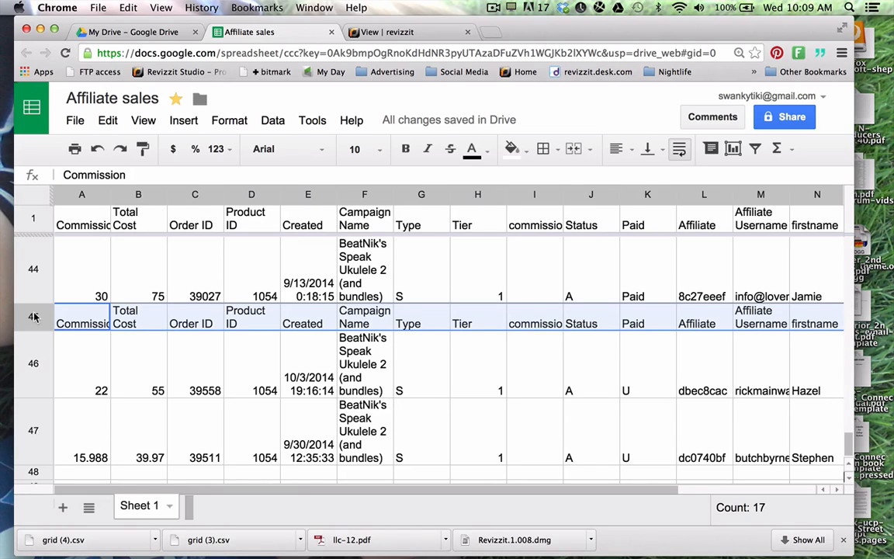
right_click(34, 317)
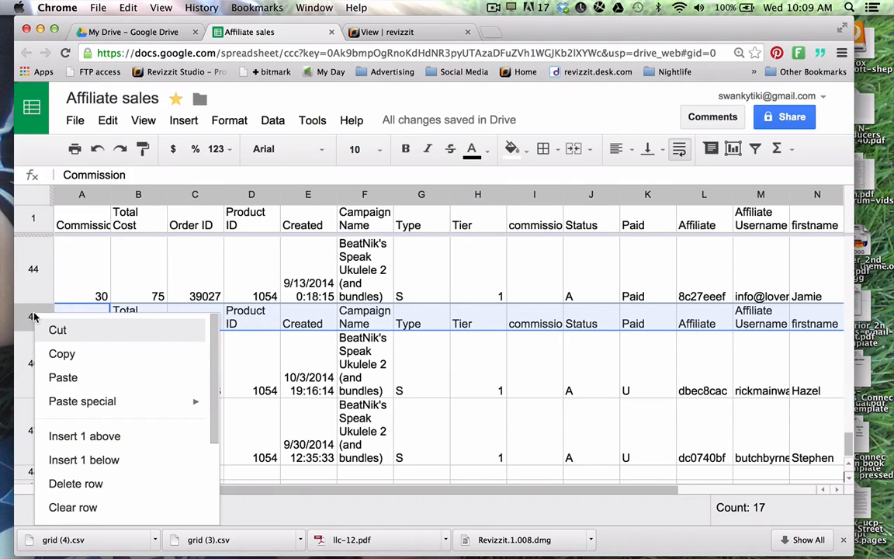
click(87, 483)
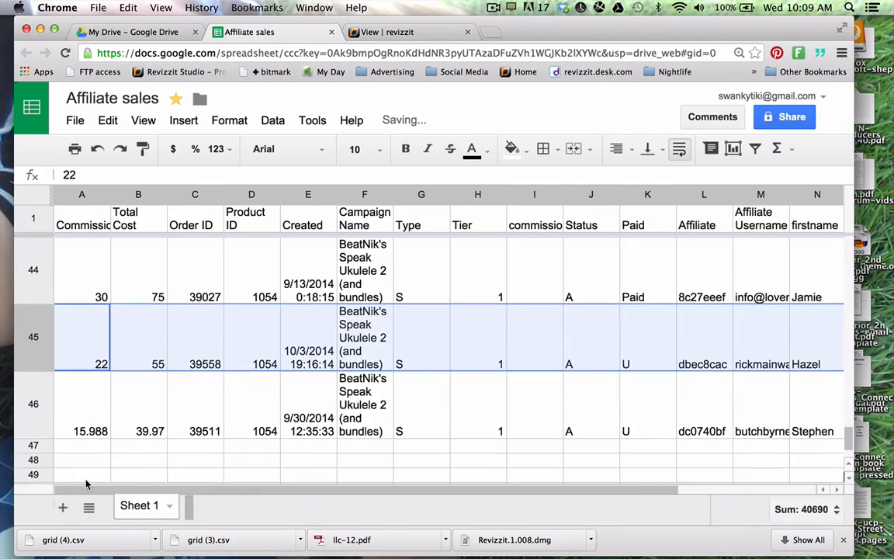
click(363, 444)
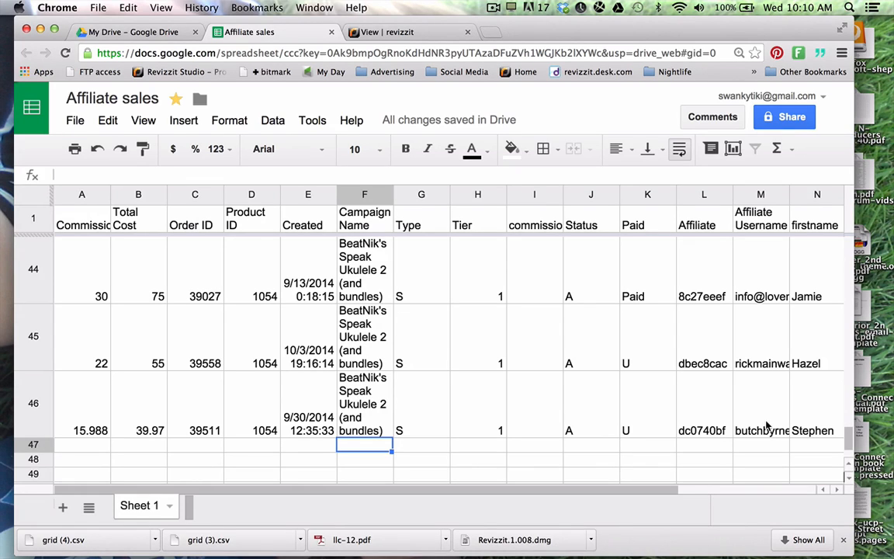
Review the imported commissions in rows 45 and 46, checking affiliate details, commission amounts and paid status
scroll(766, 426, right, 5)
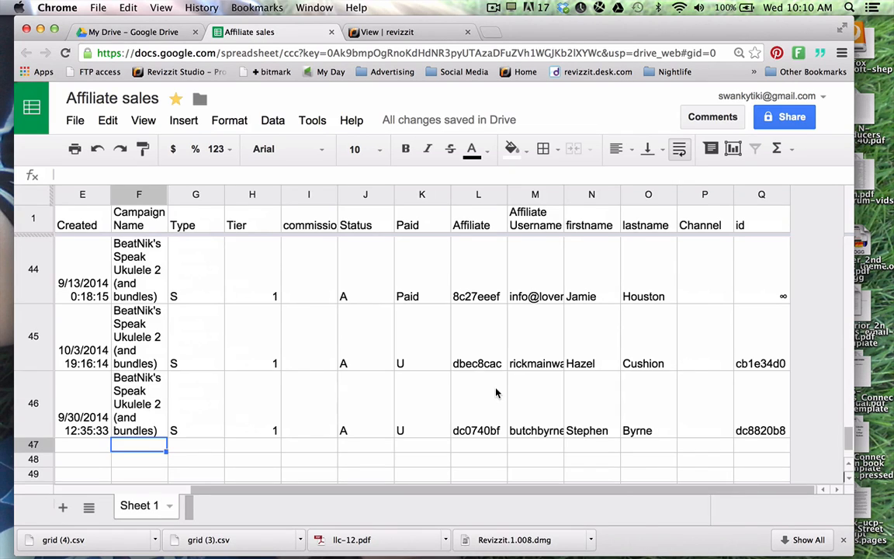
scroll(497, 393, left, 5)
scroll(497, 393, down, 1)
scroll(497, 394, up, 4)
scroll(497, 394, down, 4)
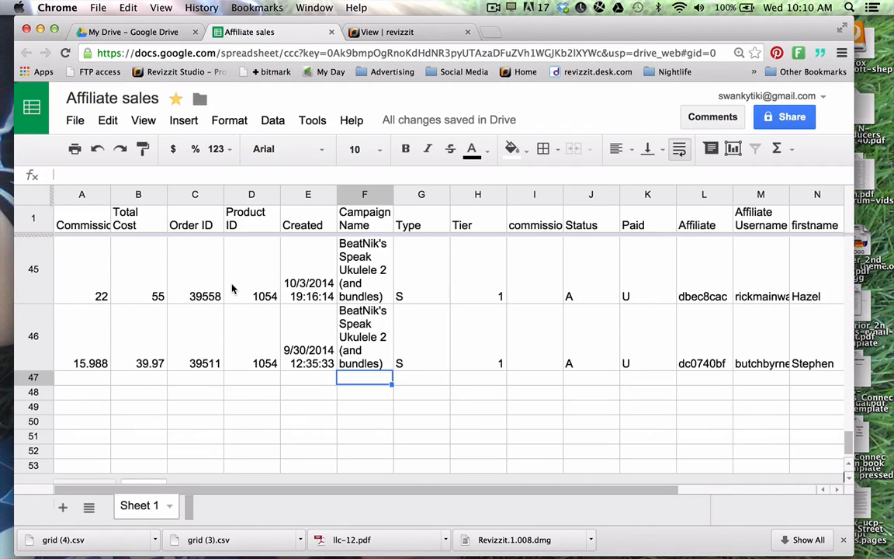
click(76, 286)
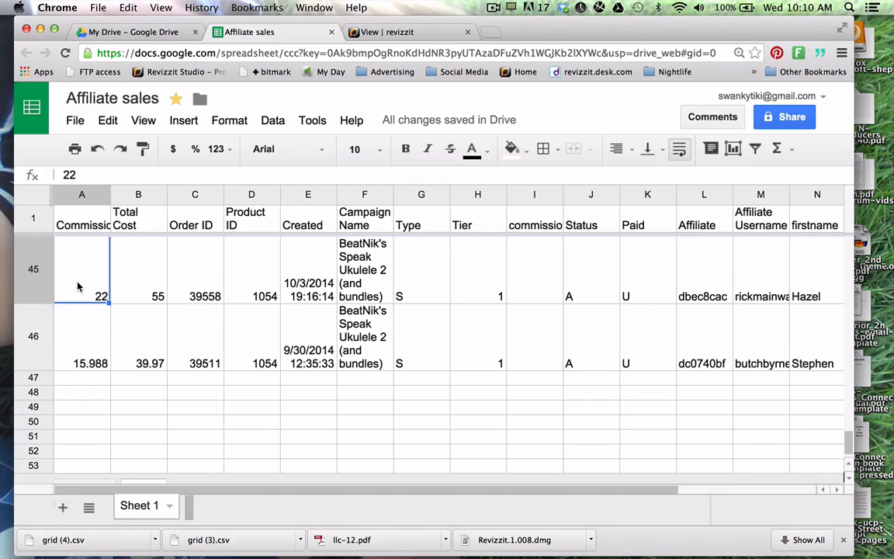
click(85, 339)
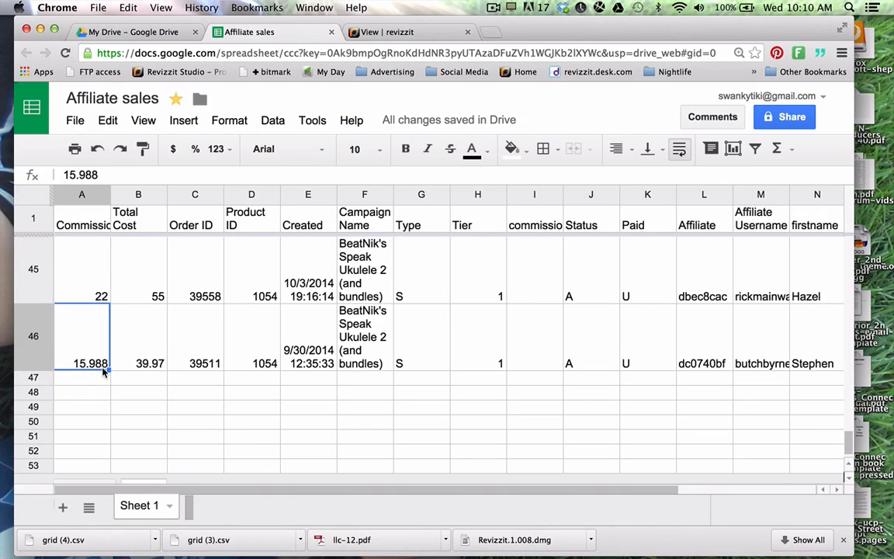
click(646, 292)
click(641, 360)
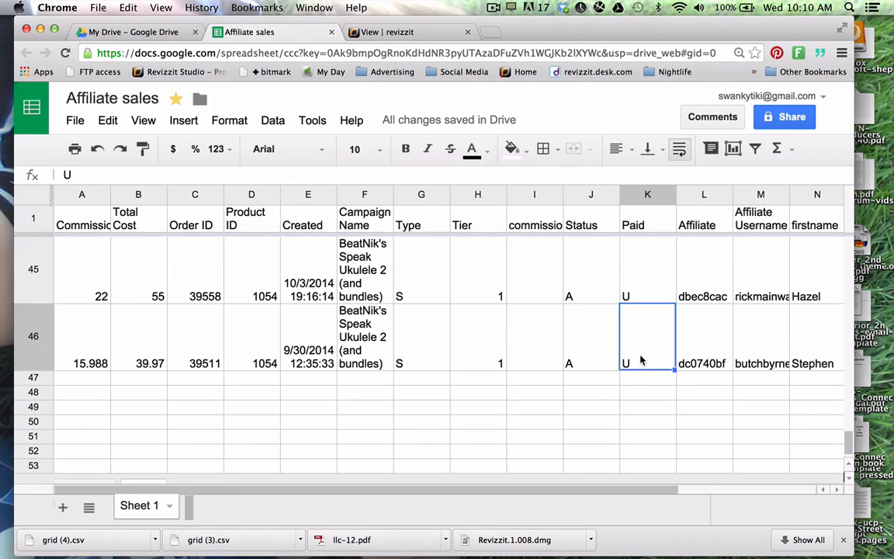